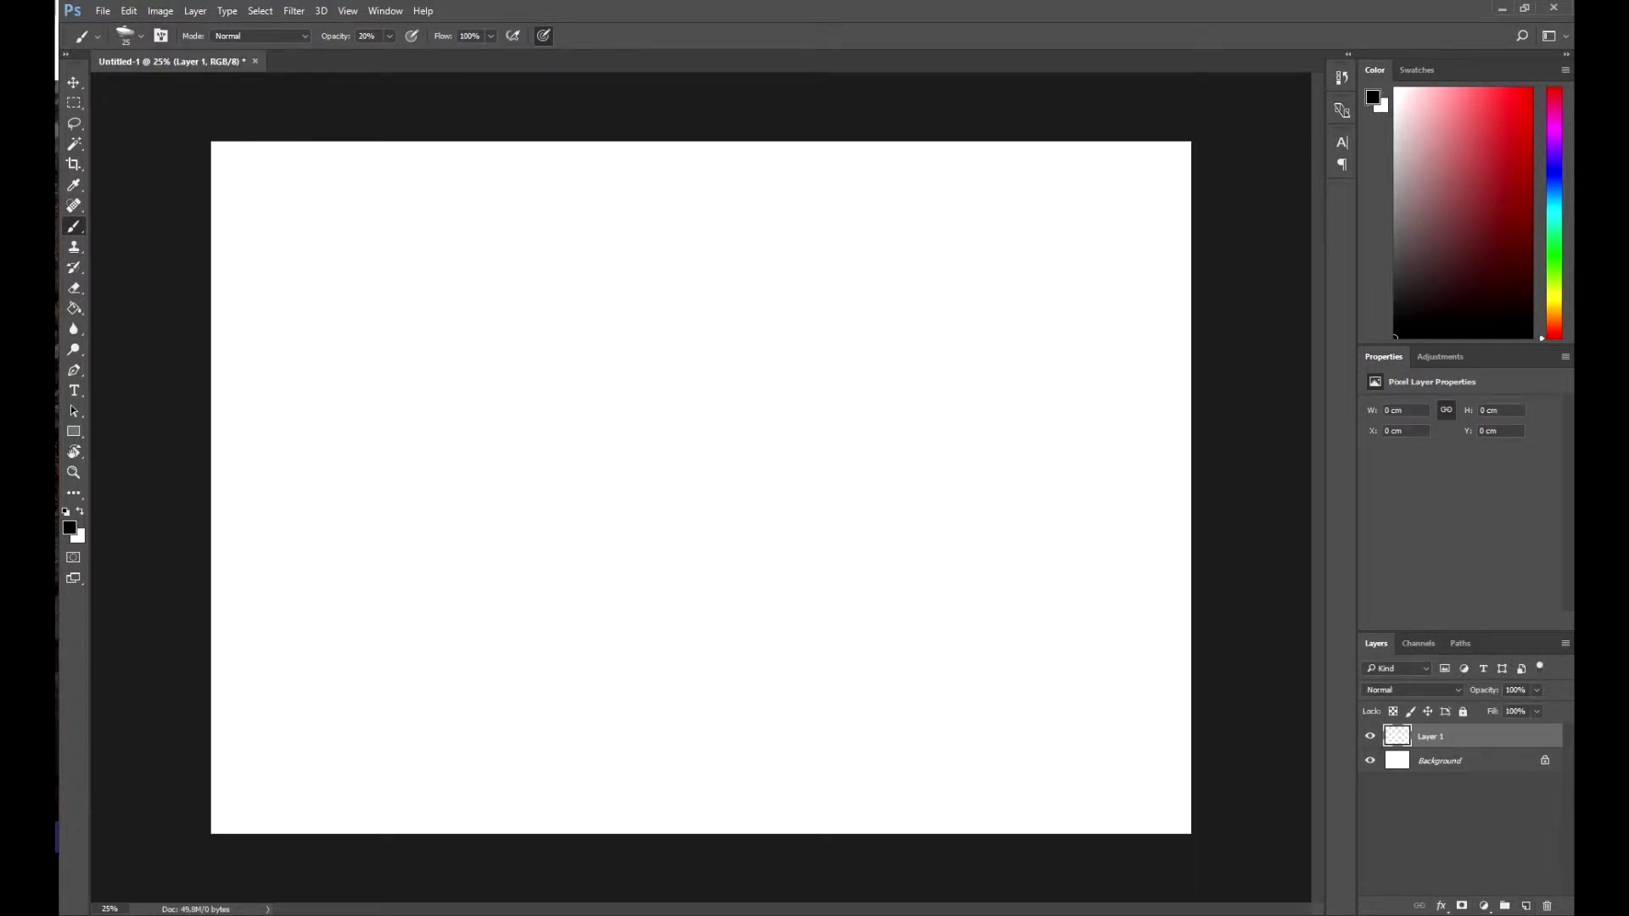
# Step: Rename the drawing layer as 1
pyautogui.doubleClick(1430, 736)
pyautogui.write('1')
pyautogui.press('Return')
# Step: Sketch the first figure's tapered torso and pelvis mid-canvas, built on a shoulder line and a vertical centre line
pyautogui.moveTo(619, 320); pyautogui.dragTo(784, 316)
pyautogui.moveTo(704, 268); pyautogui.dragTo(703, 510)
pyautogui.moveTo(701, 358); pyautogui.dragTo(701, 529)
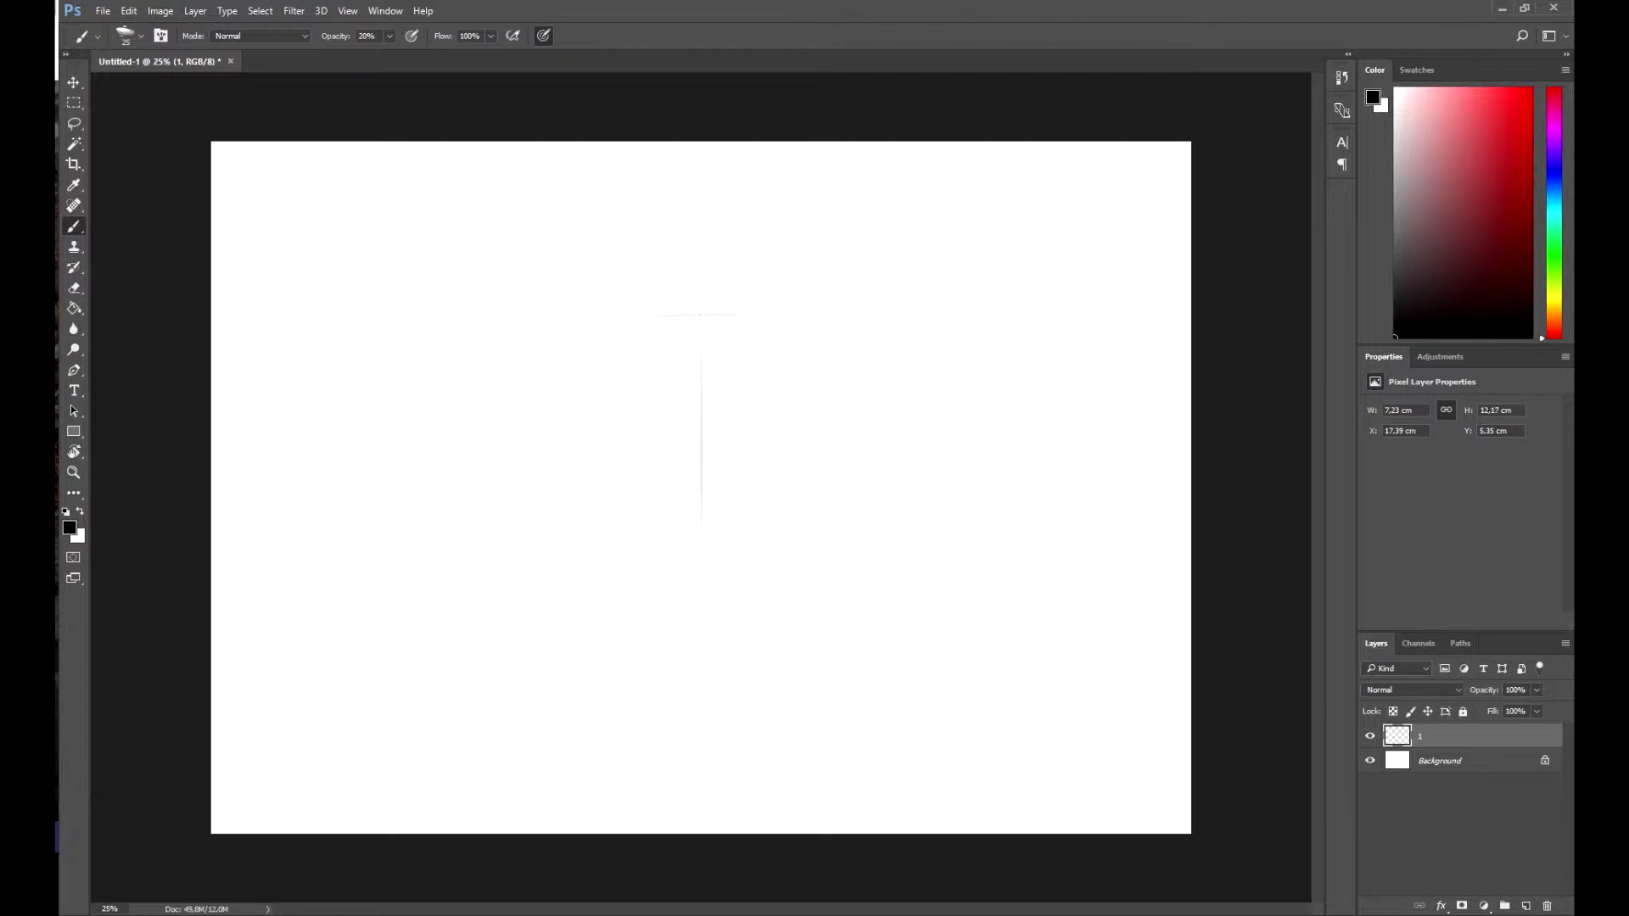
pyautogui.moveTo(592, 417); pyautogui.dragTo(657, 432)
pyautogui.moveTo(764, 422); pyautogui.dragTo(731, 464)
pyautogui.moveTo(599, 322); pyautogui.dragTo(674, 471)
pyautogui.moveTo(819, 352); pyautogui.dragTo(755, 467)
pyautogui.moveTo(797, 416); pyautogui.dragTo(751, 471)
pyautogui.moveTo(749, 468)
pyautogui.mouseDown()
pyautogui.moveTo(744, 512)
pyautogui.moveTo(715, 530)
pyautogui.mouseUp()
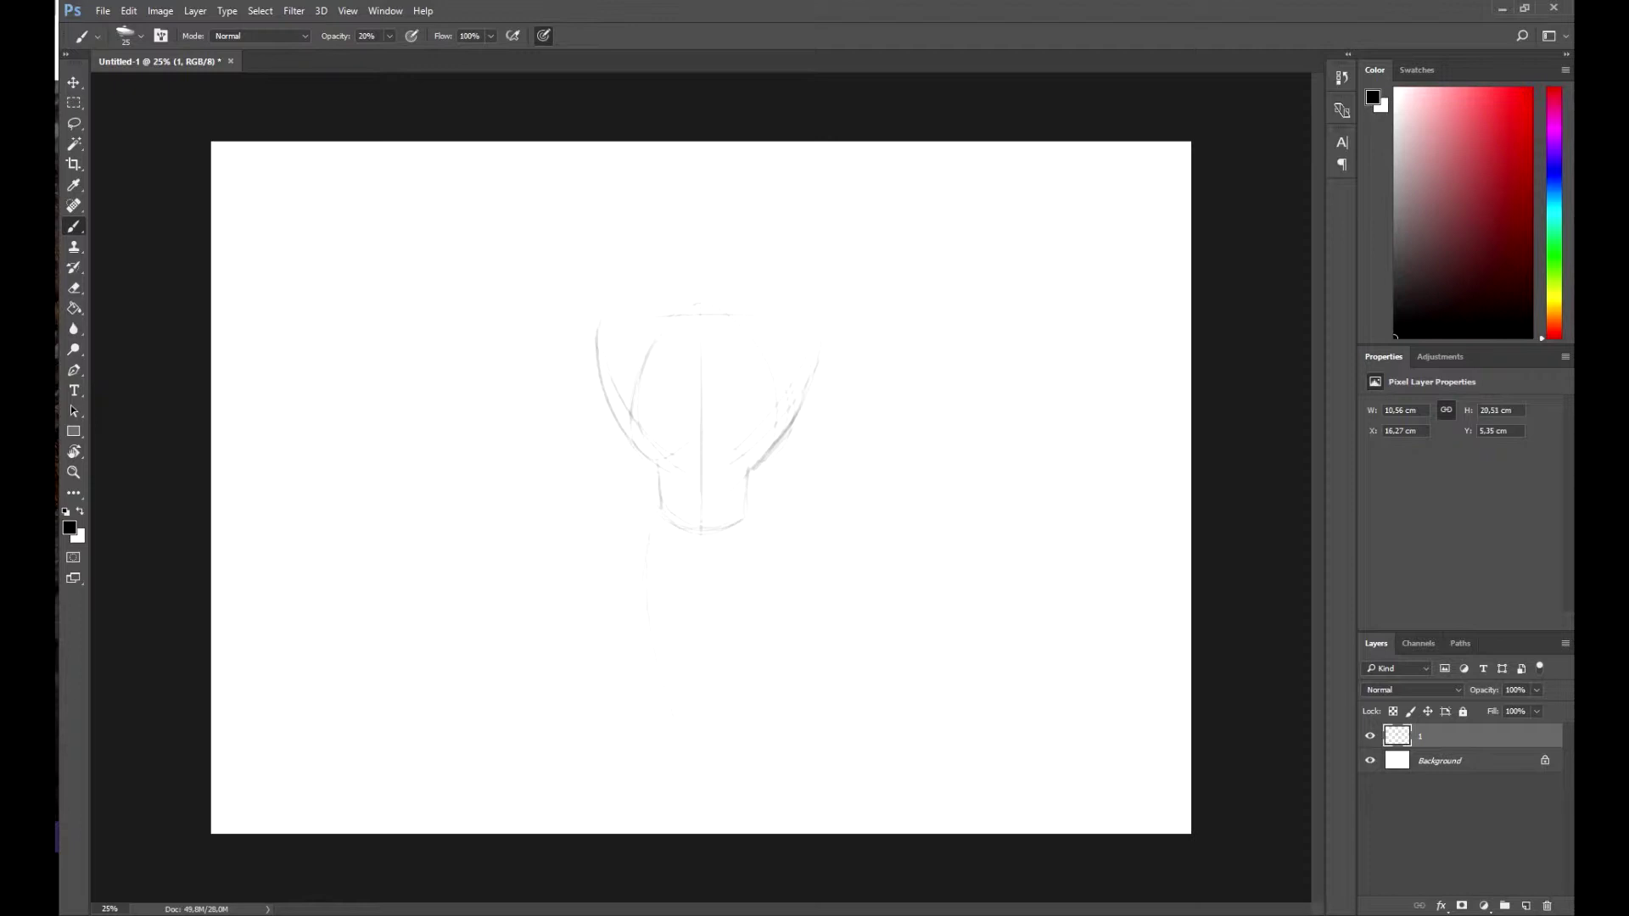
# Step: Sketch the first figure's long leg outlines with feet, and an oval head above the shoulders
pyautogui.moveTo(732, 767); pyautogui.dragTo(766, 774)
pyautogui.moveTo(698, 202); pyautogui.dragTo(682, 272)
pyautogui.moveTo(701, 202)
pyautogui.mouseDown()
pyautogui.moveTo(731, 257)
pyautogui.moveTo(680, 265)
pyautogui.mouseUp()
# Step: Sketch the curved outer arms with simple hands, and slope thick neck lines from the head to the shoulders
pyautogui.moveTo(588, 350); pyautogui.dragTo(602, 531)
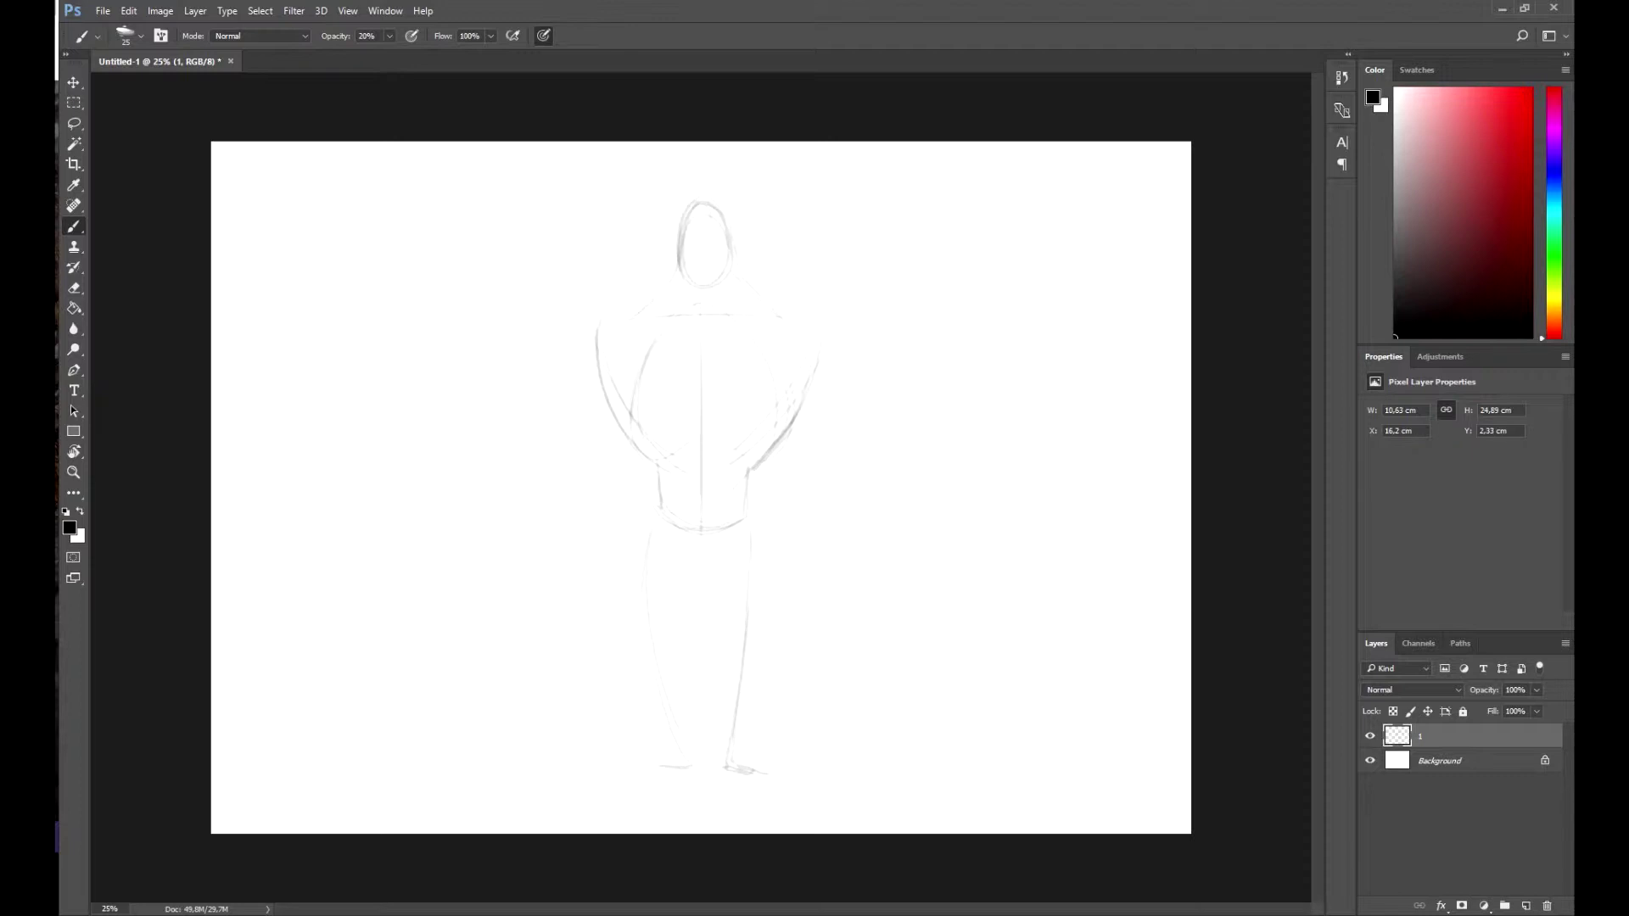
pyautogui.moveTo(823, 507); pyautogui.dragTo(805, 537)
pyautogui.moveTo(600, 327); pyautogui.dragTo(578, 375)
pyautogui.moveTo(599, 535); pyautogui.dragTo(605, 565)
pyautogui.moveTo(811, 528); pyautogui.dragTo(796, 575)
pyautogui.moveTo(679, 258)
pyautogui.mouseDown()
pyautogui.moveTo(670, 312)
pyautogui.moveTo(635, 313)
pyautogui.mouseUp()
pyautogui.moveTo(733, 273); pyautogui.dragTo(821, 350)
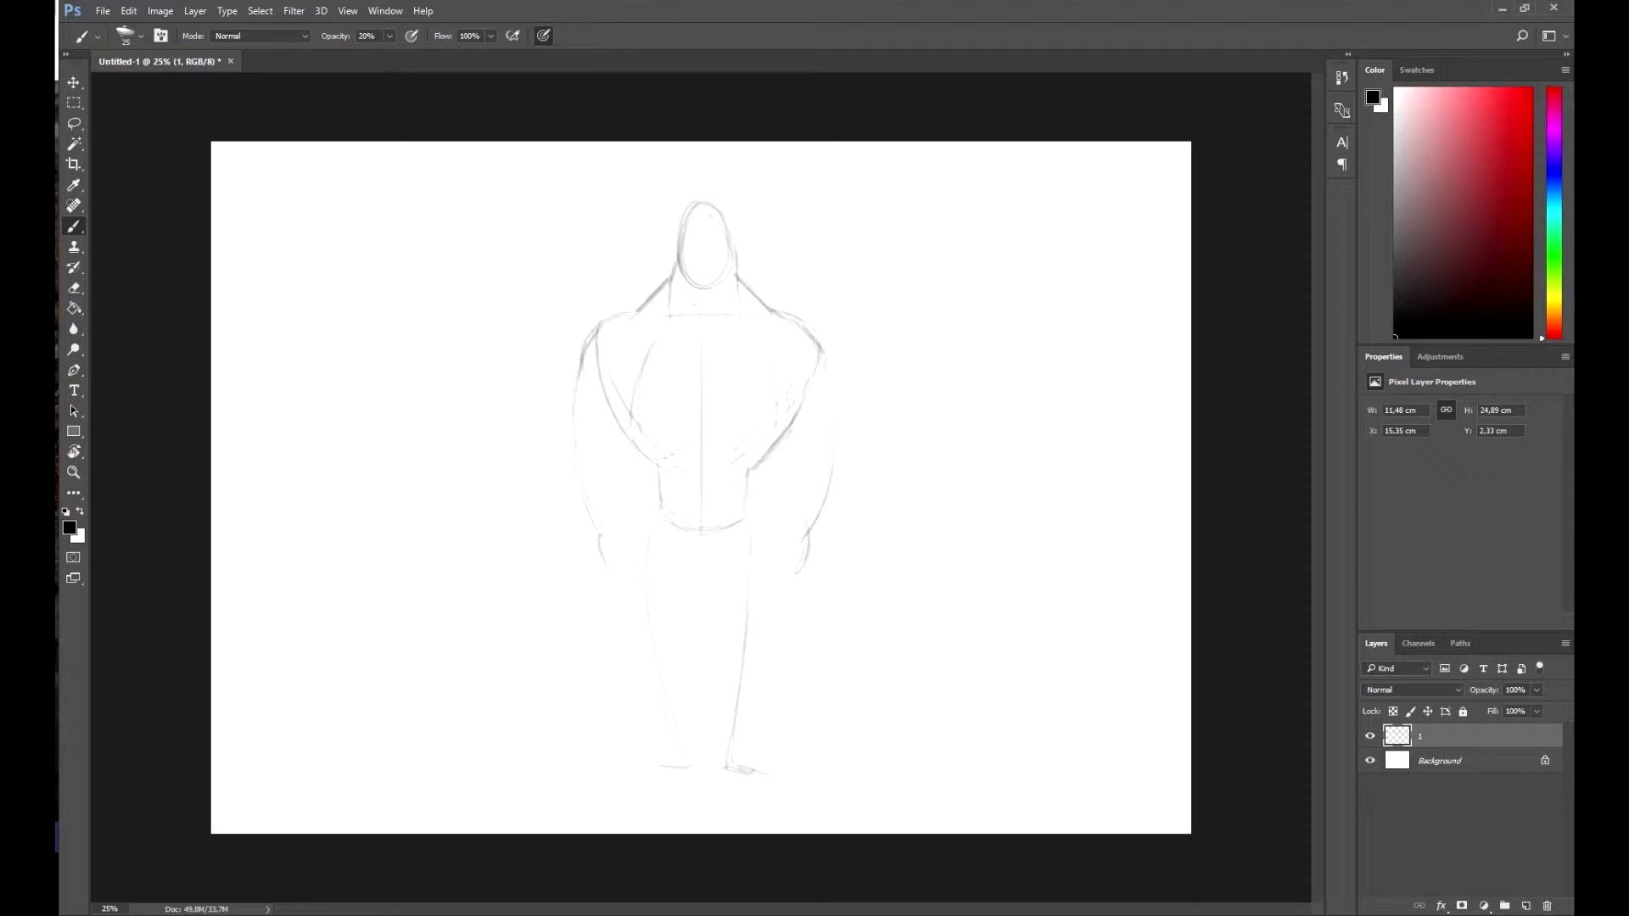
# Step: Define the broad chest muscles, ribcage sides and abdomen of the muscular figure with darker curves and a chest centre line
pyautogui.moveTo(598, 359); pyautogui.dragTo(616, 392)
pyautogui.moveTo(613, 390); pyautogui.dragTo(645, 415)
pyautogui.moveTo(596, 354)
pyautogui.mouseDown()
pyautogui.moveTo(626, 402)
pyautogui.moveTo(664, 407)
pyautogui.mouseUp()
pyautogui.moveTo(805, 360); pyautogui.dragTo(760, 405)
pyautogui.moveTo(603, 381); pyautogui.dragTo(645, 443)
pyautogui.moveTo(810, 374)
pyautogui.mouseDown()
pyautogui.moveTo(782, 436)
pyautogui.moveTo(762, 438)
pyautogui.mouseUp()
pyautogui.moveTo(660, 448)
pyautogui.mouseDown()
pyautogui.moveTo(658, 503)
pyautogui.moveTo(784, 424)
pyautogui.moveTo(807, 388)
pyautogui.mouseUp()
pyautogui.moveTo(686, 446)
pyautogui.mouseDown()
pyautogui.moveTo(731, 445)
pyautogui.moveTo(705, 496)
pyautogui.moveTo(733, 497)
pyautogui.mouseUp()
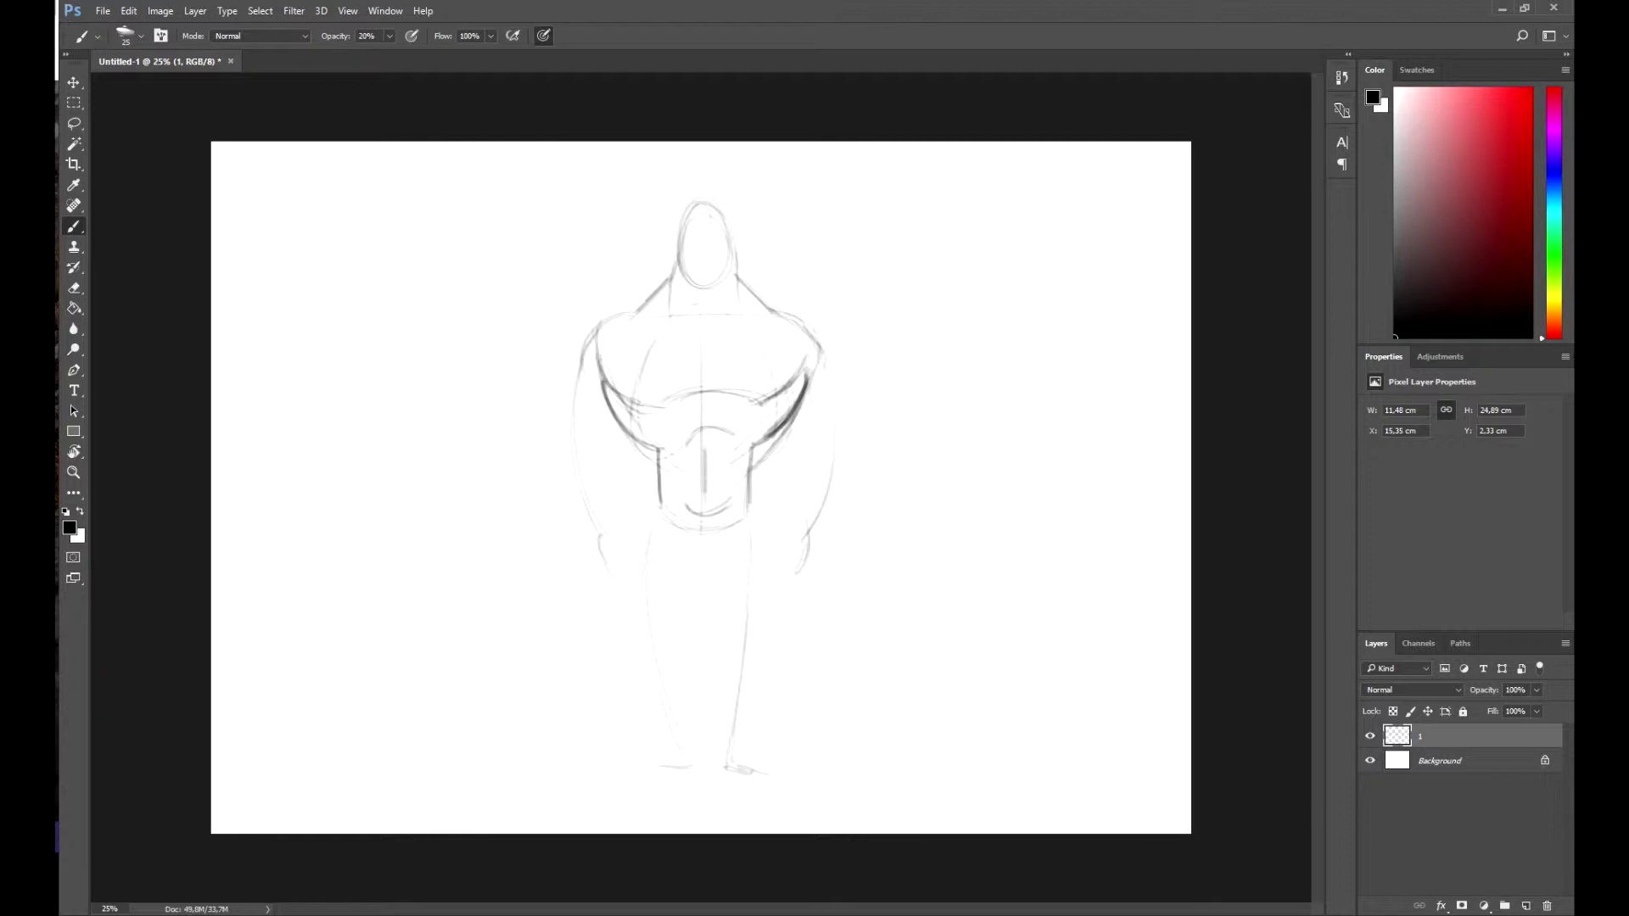
pyautogui.moveTo(701, 333)
pyautogui.mouseDown()
pyautogui.moveTo(702, 393)
pyautogui.moveTo(766, 396)
pyautogui.mouseUp()
# Step: Shape the muscular figure's pelvis and thighs with inner and outer contour lines
pyautogui.moveTo(666, 523)
pyautogui.mouseDown()
pyautogui.moveTo(676, 542)
pyautogui.moveTo(649, 641)
pyautogui.mouseUp()
pyautogui.moveTo(702, 558)
pyautogui.mouseDown()
pyautogui.moveTo(668, 649)
pyautogui.moveTo(723, 637)
pyautogui.mouseUp()
pyautogui.moveTo(748, 518)
pyautogui.mouseDown()
pyautogui.moveTo(750, 641)
pyautogui.moveTo(691, 737)
pyautogui.mouseUp()
pyautogui.hotkey('ctrl', 'z')
# Step: Draw the muscular figure's knees, bulging calves and feet below the thighs
pyautogui.moveTo(681, 648)
pyautogui.mouseDown()
pyautogui.moveTo(694, 709)
pyautogui.moveTo(655, 709)
pyautogui.moveTo(660, 667)
pyautogui.mouseUp()
pyautogui.moveTo(666, 722); pyautogui.dragTo(684, 760)
pyautogui.moveTo(694, 713); pyautogui.dragTo(696, 762)
pyautogui.moveTo(707, 679); pyautogui.dragTo(692, 722)
pyautogui.moveTo(743, 637); pyautogui.dragTo(750, 659)
pyautogui.moveTo(704, 668)
pyautogui.mouseDown()
pyautogui.moveTo(709, 702)
pyautogui.moveTo(754, 706)
pyautogui.mouseUp()
pyautogui.moveTo(753, 696); pyautogui.dragTo(740, 752)
pyautogui.moveTo(750, 638); pyautogui.dragTo(734, 742)
pyautogui.hotkey('ctrl', 'z')
pyautogui.moveTo(752, 640); pyautogui.dragTo(756, 684)
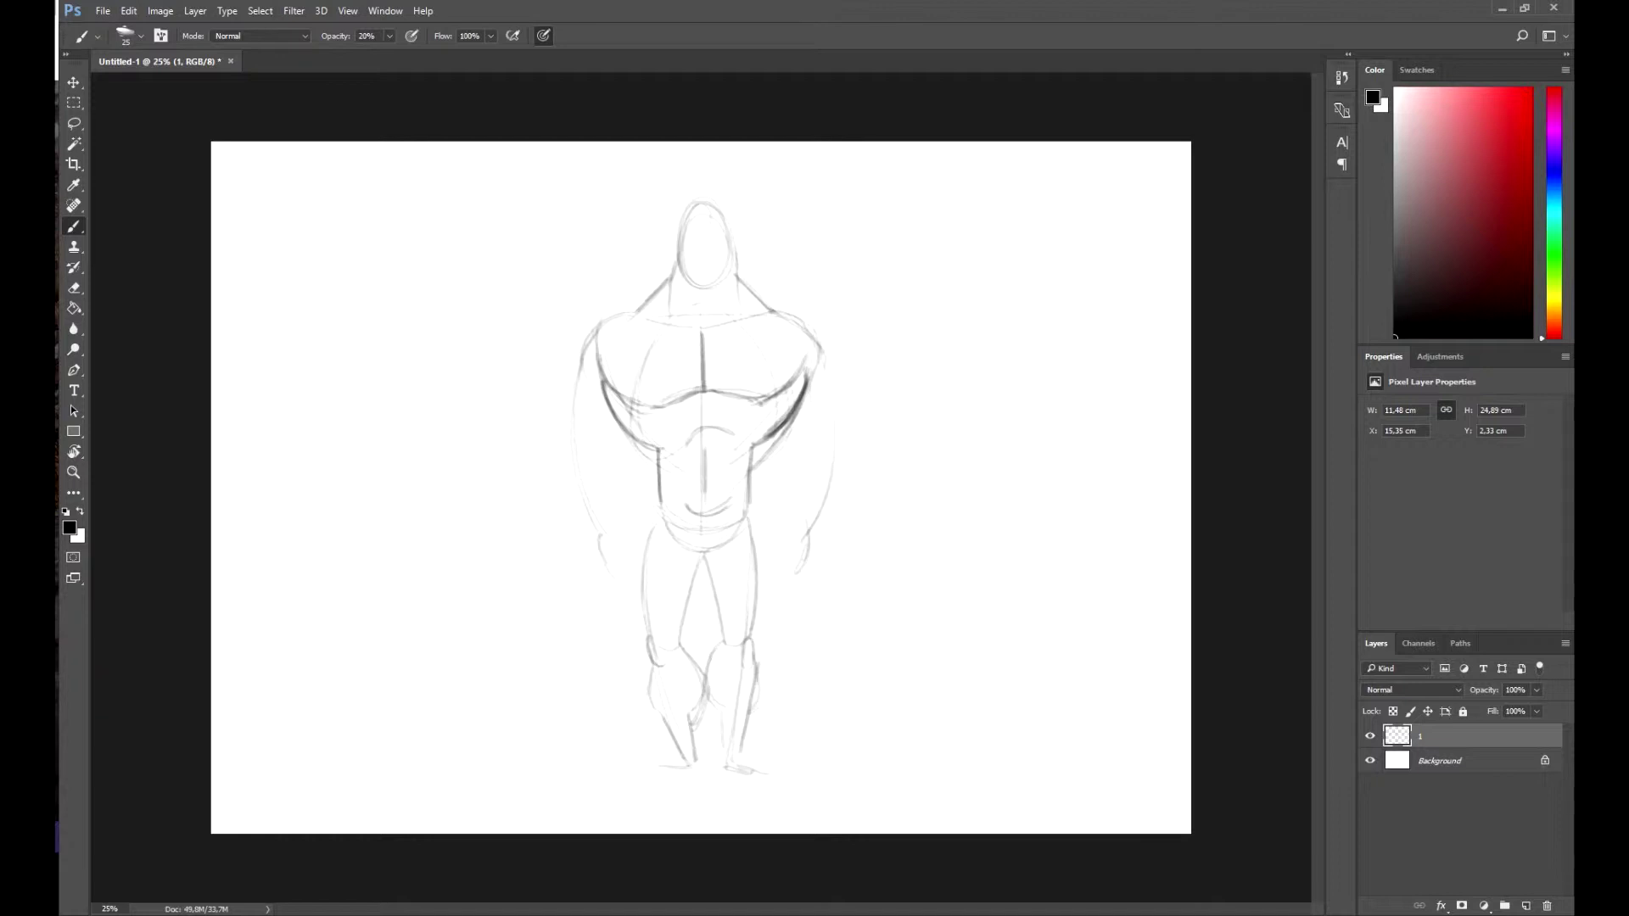
pyautogui.moveTo(724, 768); pyautogui.dragTo(767, 774)
# Step: Build up the muscular figure's arms by separating the upper arms from rounded forearms and drawing the hands
pyautogui.moveTo(794, 417)
pyautogui.mouseDown()
pyautogui.moveTo(798, 447)
pyautogui.moveTo(834, 411)
pyautogui.moveTo(815, 342)
pyautogui.mouseUp()
pyautogui.moveTo(611, 448); pyautogui.dragTo(622, 514)
pyautogui.moveTo(792, 446)
pyautogui.mouseDown()
pyautogui.moveTo(779, 508)
pyautogui.moveTo(821, 500)
pyautogui.mouseUp()
pyautogui.moveTo(604, 538); pyautogui.dragTo(620, 585)
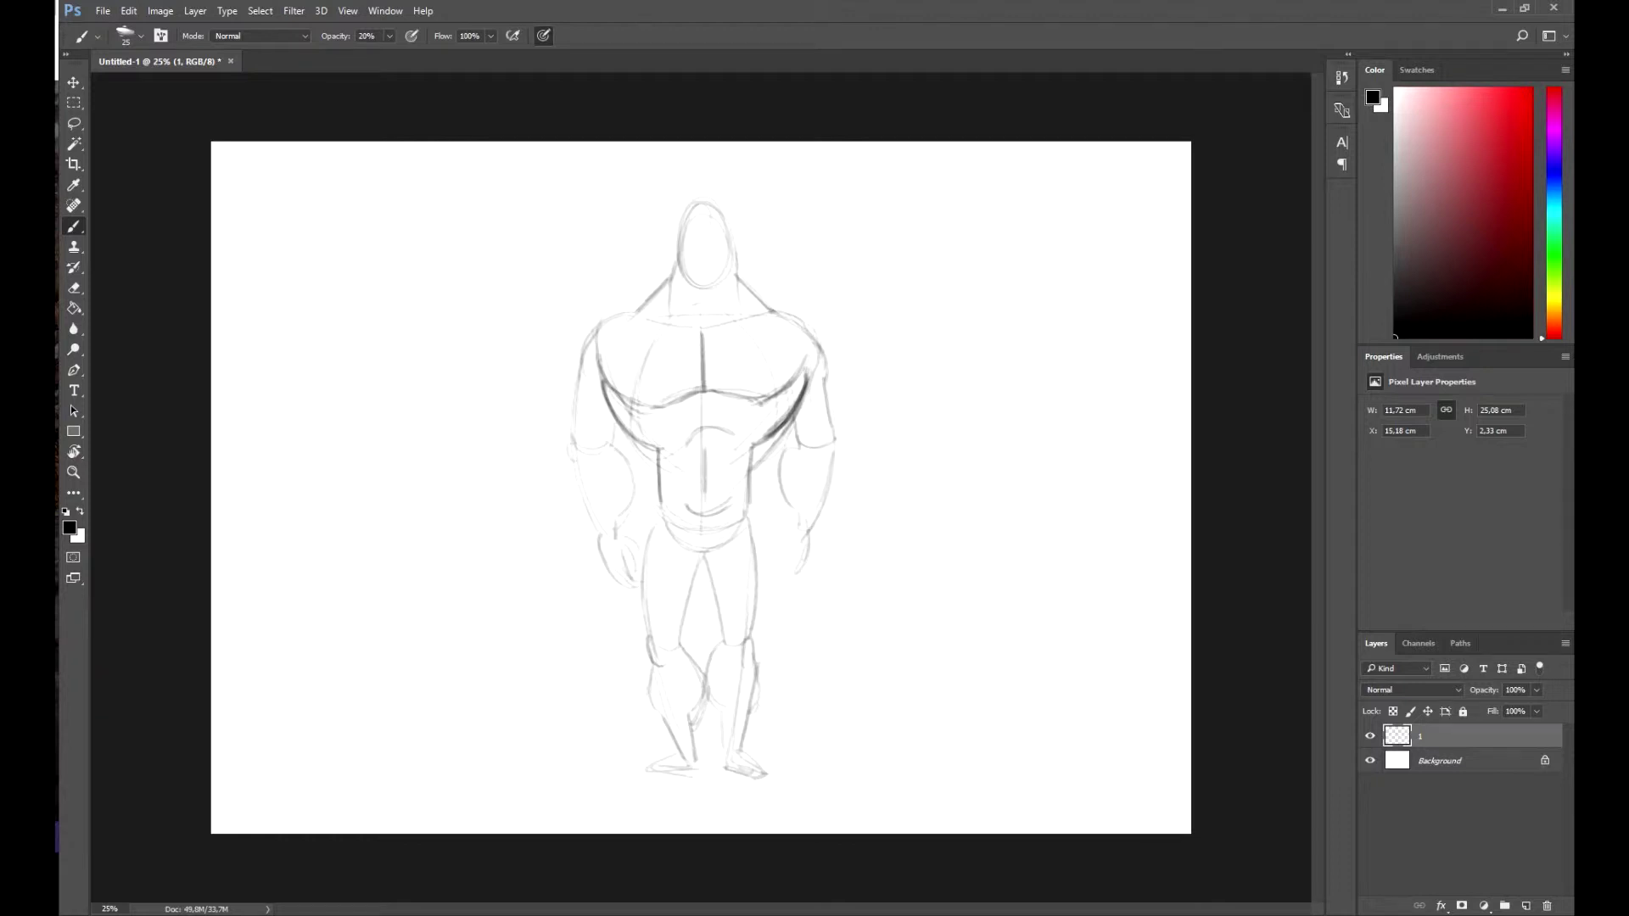
pyautogui.moveTo(804, 559); pyautogui.dragTo(793, 574)
pyautogui.moveTo(783, 541); pyautogui.dragTo(784, 587)
pyautogui.moveTo(811, 528); pyautogui.dragTo(792, 584)
# Step: Reinforce the muscular figure's head outline and move the whole figure into the left half of the canvas
pyautogui.moveTo(692, 200); pyautogui.dragTo(677, 256)
pyautogui.moveTo(708, 197); pyautogui.dragTo(730, 239)
pyautogui.press('v')
pyautogui.moveTo(747, 395); pyautogui.dragTo(553, 394)
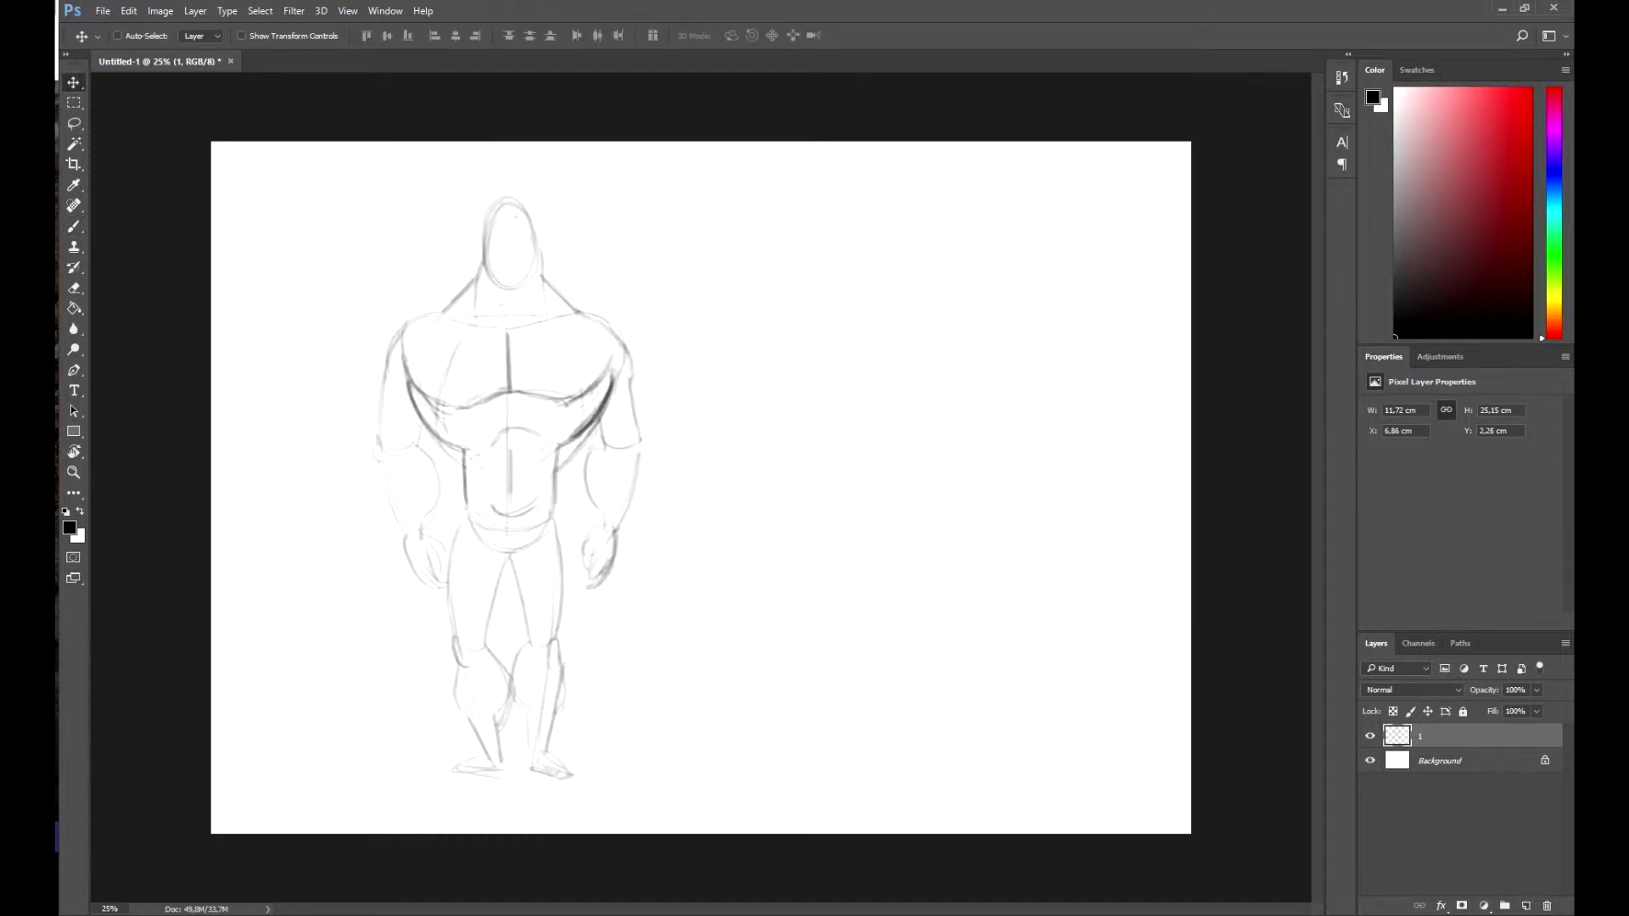
# Step: Sketch a slimmer second figure's ribcage in the canvas's right half, using a shoulder line and a vertical centre line
pyautogui.press('b')
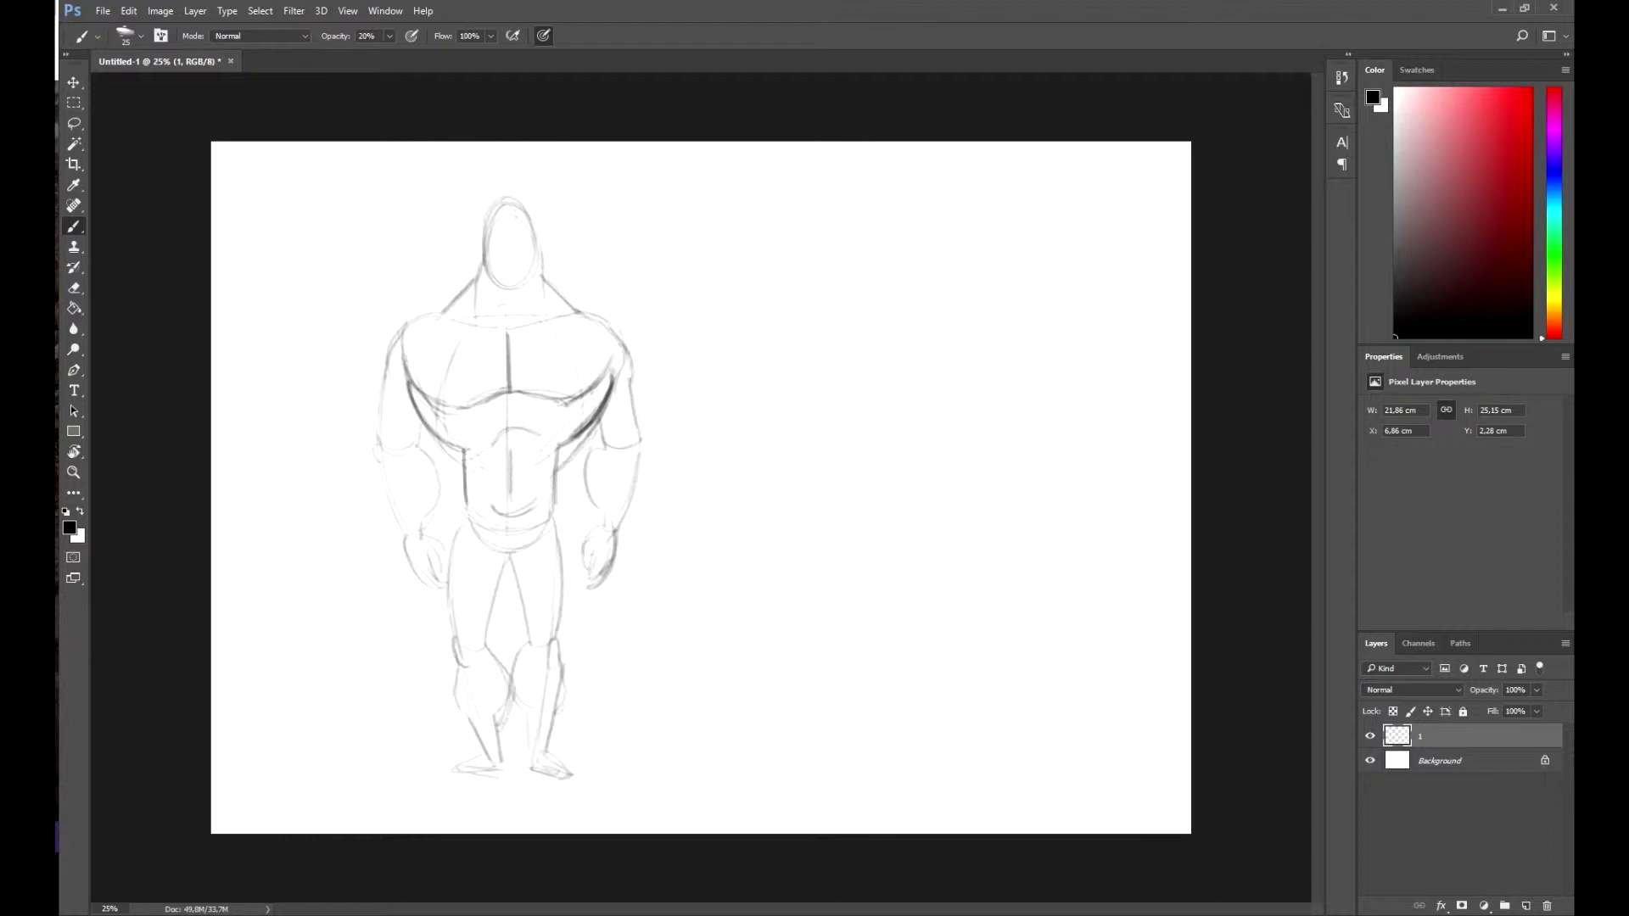
pyautogui.moveTo(921, 401); pyautogui.dragTo(923, 512)
pyautogui.moveTo(887, 308); pyautogui.dragTo(961, 311)
pyautogui.moveTo(896, 308)
pyautogui.mouseDown()
pyautogui.moveTo(867, 371)
pyautogui.moveTo(879, 419)
pyautogui.moveTo(865, 407)
pyautogui.mouseUp()
pyautogui.moveTo(858, 334); pyautogui.dragTo(882, 425)
pyautogui.moveTo(980, 328); pyautogui.dragTo(967, 412)
pyautogui.moveTo(855, 330); pyautogui.dragTo(888, 434)
pyautogui.moveTo(855, 342); pyautogui.dragTo(885, 422)
pyautogui.moveTo(981, 337); pyautogui.dragTo(968, 403)
# Step: Sketch the second figure's narrow waist, wide hips and pelvis curve, then long leg outlines ending in feet
pyautogui.moveTo(978, 372)
pyautogui.mouseDown()
pyautogui.moveTo(957, 432)
pyautogui.moveTo(861, 544)
pyautogui.mouseUp()
pyautogui.moveTo(981, 509); pyautogui.dragTo(973, 537)
pyautogui.moveTo(953, 440); pyautogui.dragTo(969, 543)
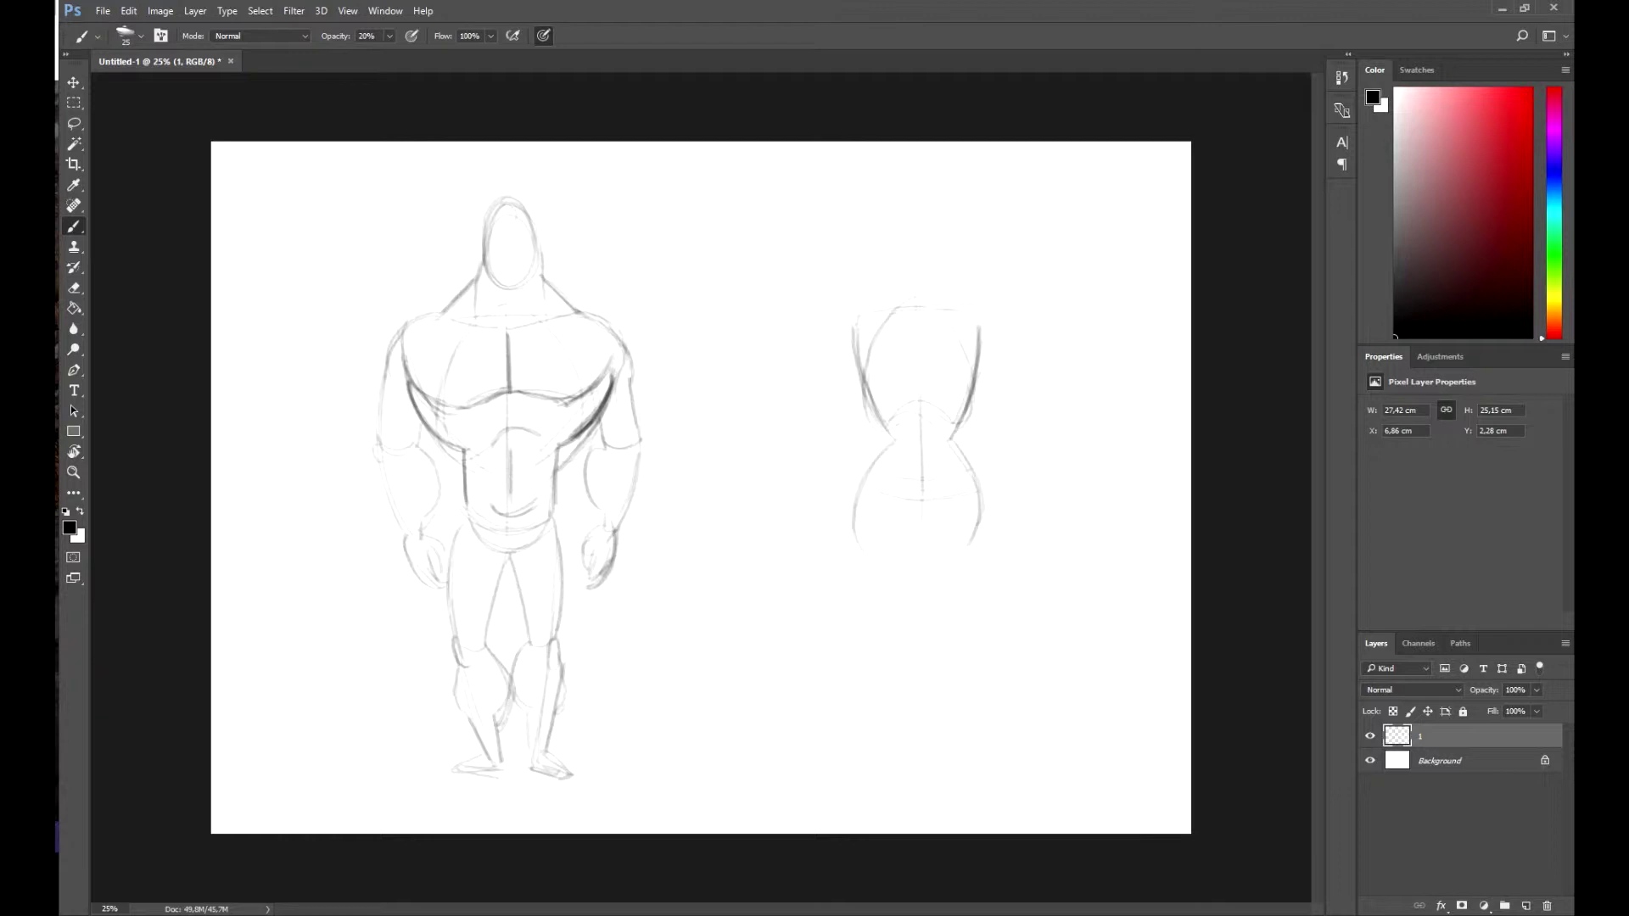
pyautogui.moveTo(882, 510); pyautogui.dragTo(927, 543)
pyautogui.moveTo(900, 768); pyautogui.dragTo(865, 779)
pyautogui.moveTo(946, 758); pyautogui.dragTo(982, 781)
# Step: Sketch the second figure's oval head, slim neck and shoulders, and bust curves across the ribcage
pyautogui.moveTo(896, 202)
pyautogui.mouseDown()
pyautogui.moveTo(903, 279)
pyautogui.moveTo(938, 267)
pyautogui.mouseUp()
pyautogui.moveTo(896, 216); pyautogui.dragTo(942, 222)
pyautogui.moveTo(908, 304)
pyautogui.mouseDown()
pyautogui.moveTo(854, 324)
pyautogui.moveTo(879, 414)
pyautogui.moveTo(905, 399)
pyautogui.mouseUp()
pyautogui.moveTo(869, 412); pyautogui.dragTo(982, 394)
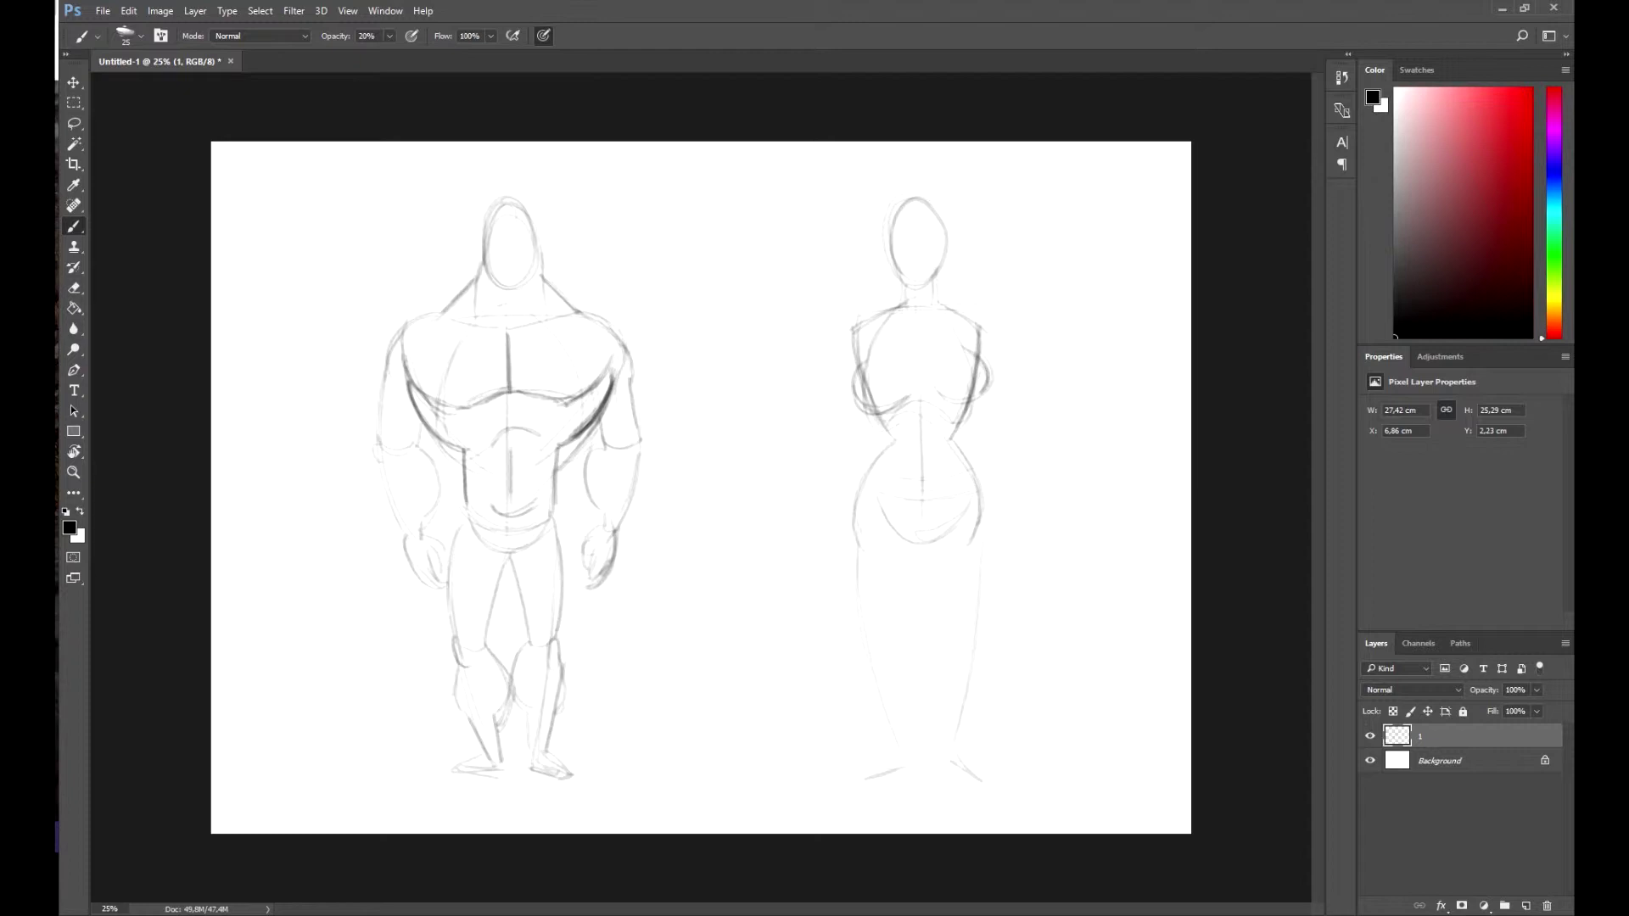
pyautogui.moveTo(852, 526); pyautogui.dragTo(888, 439)
pyautogui.moveTo(918, 518); pyautogui.dragTo(896, 620)
pyautogui.moveTo(844, 518); pyautogui.dragTo(892, 746)
pyautogui.moveTo(911, 666); pyautogui.dragTo(902, 755)
pyautogui.moveTo(924, 517); pyautogui.dragTo(950, 619)
pyautogui.moveTo(860, 641); pyautogui.dragTo(881, 713)
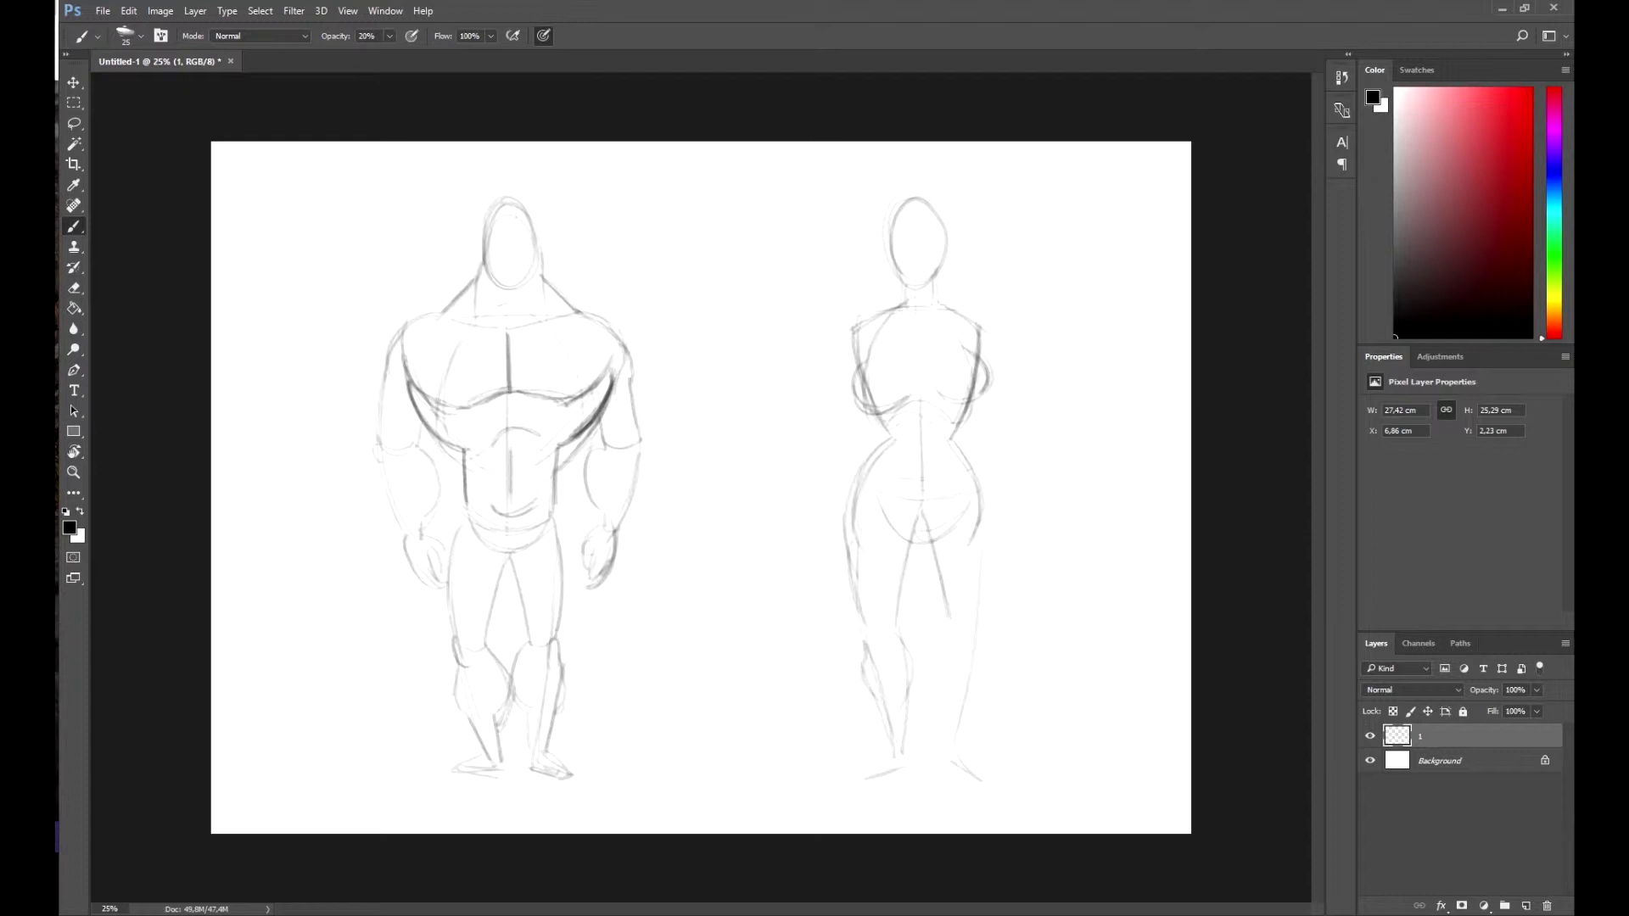
pyautogui.press('e')
pyautogui.moveTo(856, 480); pyautogui.dragTo(887, 774)
pyautogui.moveTo(902, 531)
pyautogui.mouseDown()
pyautogui.moveTo(908, 752)
pyautogui.moveTo(944, 618)
pyautogui.mouseUp()
# Step: Redraw the female figure's outer leg outlines as a taper from the hips to the ankles, and strengthen the feet
pyautogui.press('b')
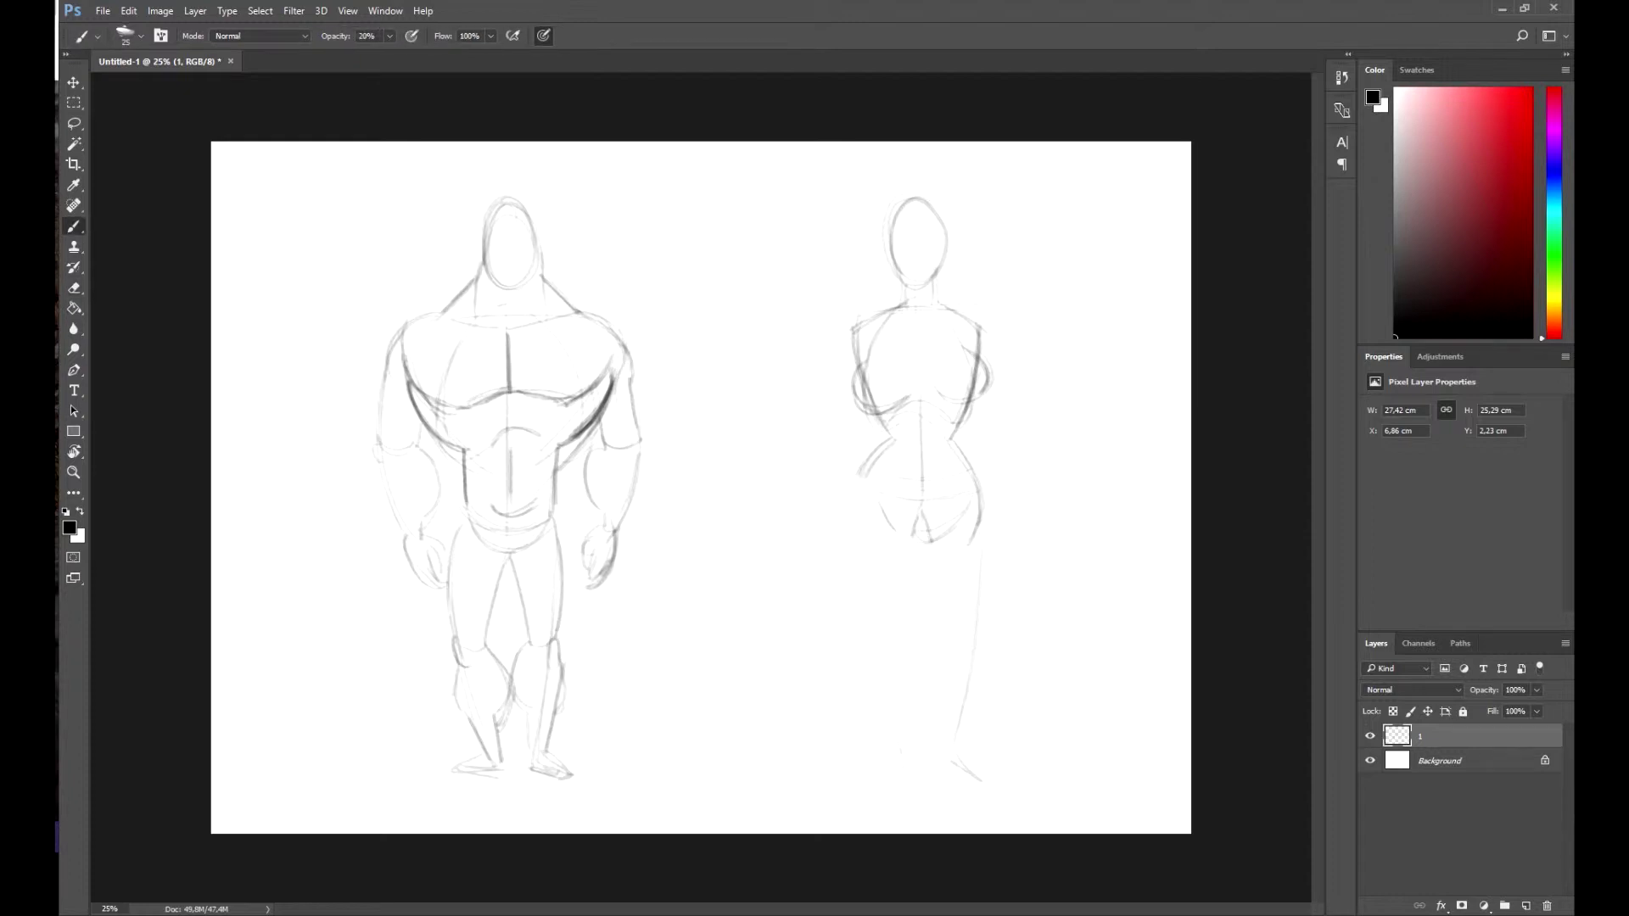
pyautogui.moveTo(981, 499); pyautogui.dragTo(966, 664)
pyautogui.moveTo(921, 756)
pyautogui.mouseDown()
pyautogui.moveTo(867, 786)
pyautogui.moveTo(991, 782)
pyautogui.mouseUp()
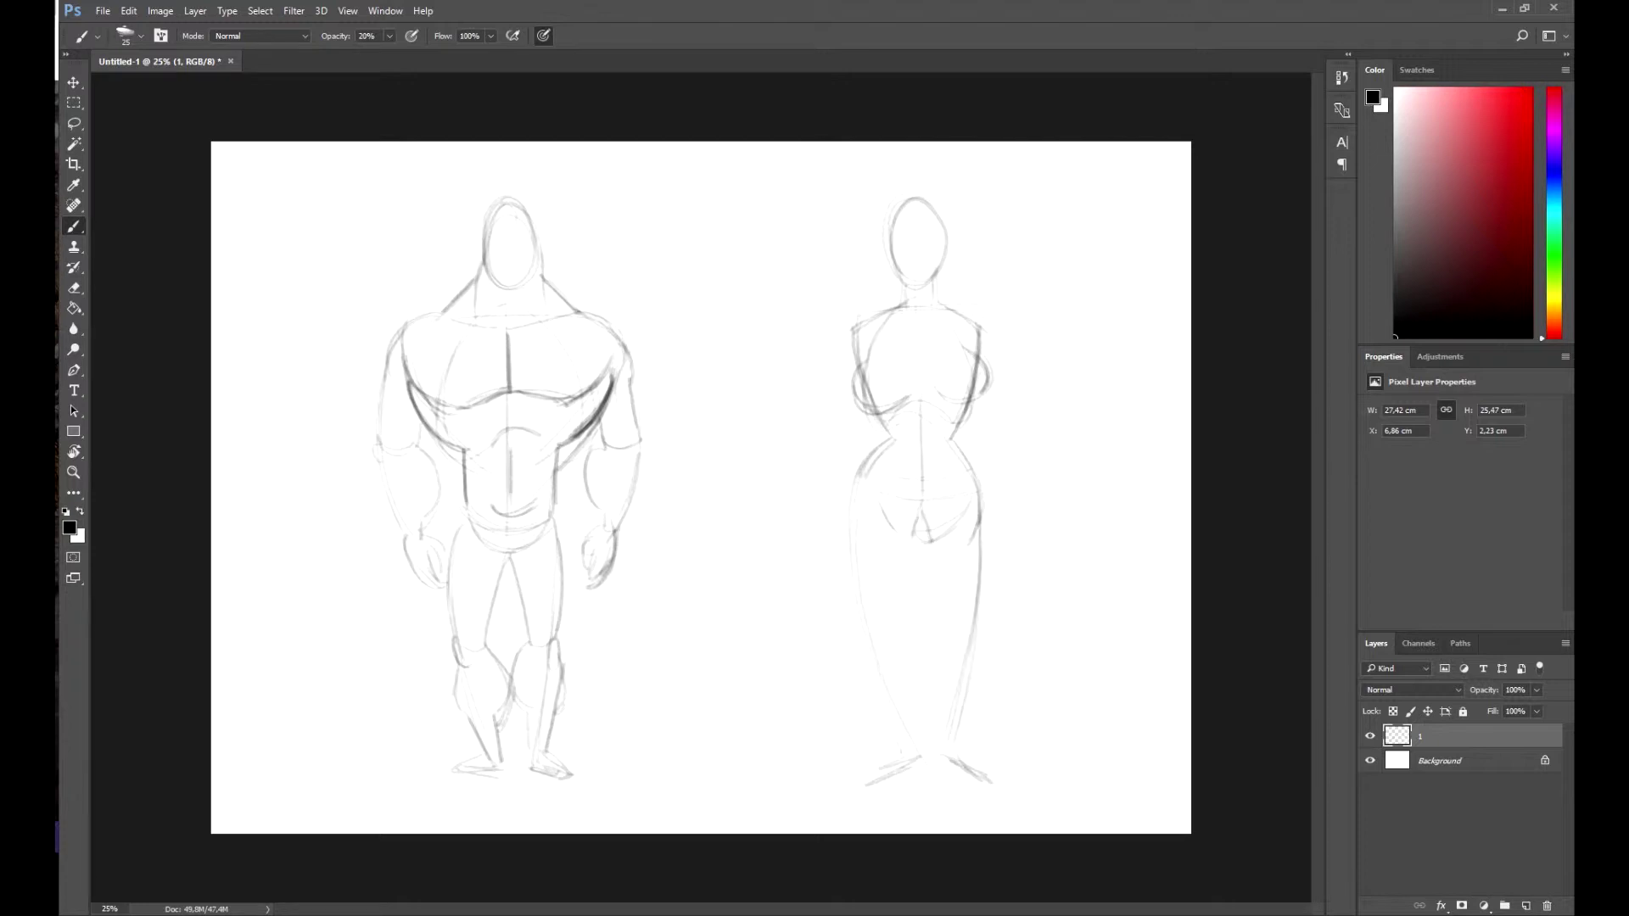
pyautogui.moveTo(915, 507)
pyautogui.mouseDown()
pyautogui.moveTo(921, 755)
pyautogui.moveTo(922, 596)
pyautogui.mouseUp()
pyautogui.moveTo(982, 543); pyautogui.dragTo(933, 759)
pyautogui.moveTo(957, 766); pyautogui.dragTo(988, 784)
# Step: Contour the female figure's thighs with a centre dividing line and fuller outer curves
pyautogui.moveTo(849, 531); pyautogui.dragTo(869, 630)
pyautogui.moveTo(919, 534); pyautogui.dragTo(918, 625)
pyautogui.moveTo(980, 484); pyautogui.dragTo(968, 614)
pyautogui.moveTo(983, 521); pyautogui.dragTo(978, 582)
# Step: Draw the female figure's tapering calves down to the ankles and add rounded knees
pyautogui.moveTo(921, 641); pyautogui.dragTo(922, 750)
pyautogui.moveTo(867, 635); pyautogui.dragTo(903, 731)
pyautogui.moveTo(872, 665); pyautogui.dragTo(910, 750)
pyautogui.moveTo(970, 638); pyautogui.dragTo(940, 750)
pyautogui.moveTo(927, 673)
pyautogui.mouseDown()
pyautogui.moveTo(925, 732)
pyautogui.moveTo(880, 775)
pyautogui.moveTo(977, 775)
pyautogui.mouseUp()
pyautogui.moveTo(897, 641); pyautogui.dragTo(889, 677)
pyautogui.moveTo(955, 626); pyautogui.dragTo(944, 663)
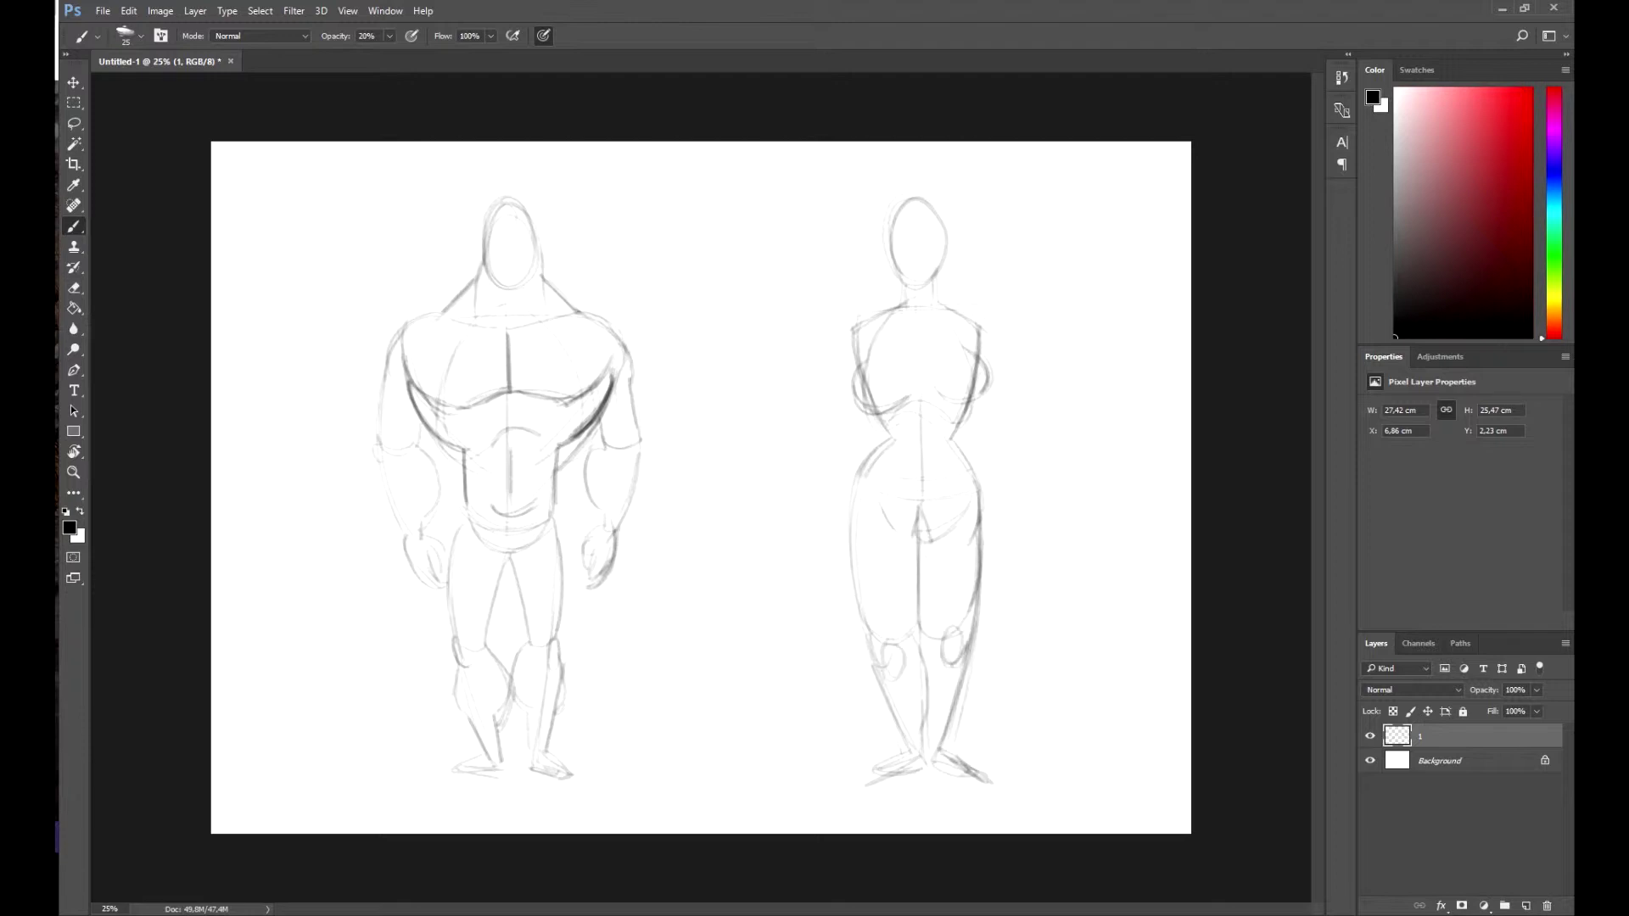
# Step: Sketch both of the female figure's arms and hands, defining the shoulder, upper arm and forearm on the canvas-left side
pyautogui.moveTo(848, 338); pyautogui.dragTo(835, 499)
pyautogui.moveTo(989, 355); pyautogui.dragTo(1001, 469)
pyautogui.moveTo(826, 507); pyautogui.dragTo(845, 539)
pyautogui.moveTo(1012, 492); pyautogui.dragTo(1000, 508)
pyautogui.moveTo(861, 324)
pyautogui.mouseDown()
pyautogui.moveTo(835, 352)
pyautogui.moveTo(827, 412)
pyautogui.moveTo(853, 389)
pyautogui.mouseUp()
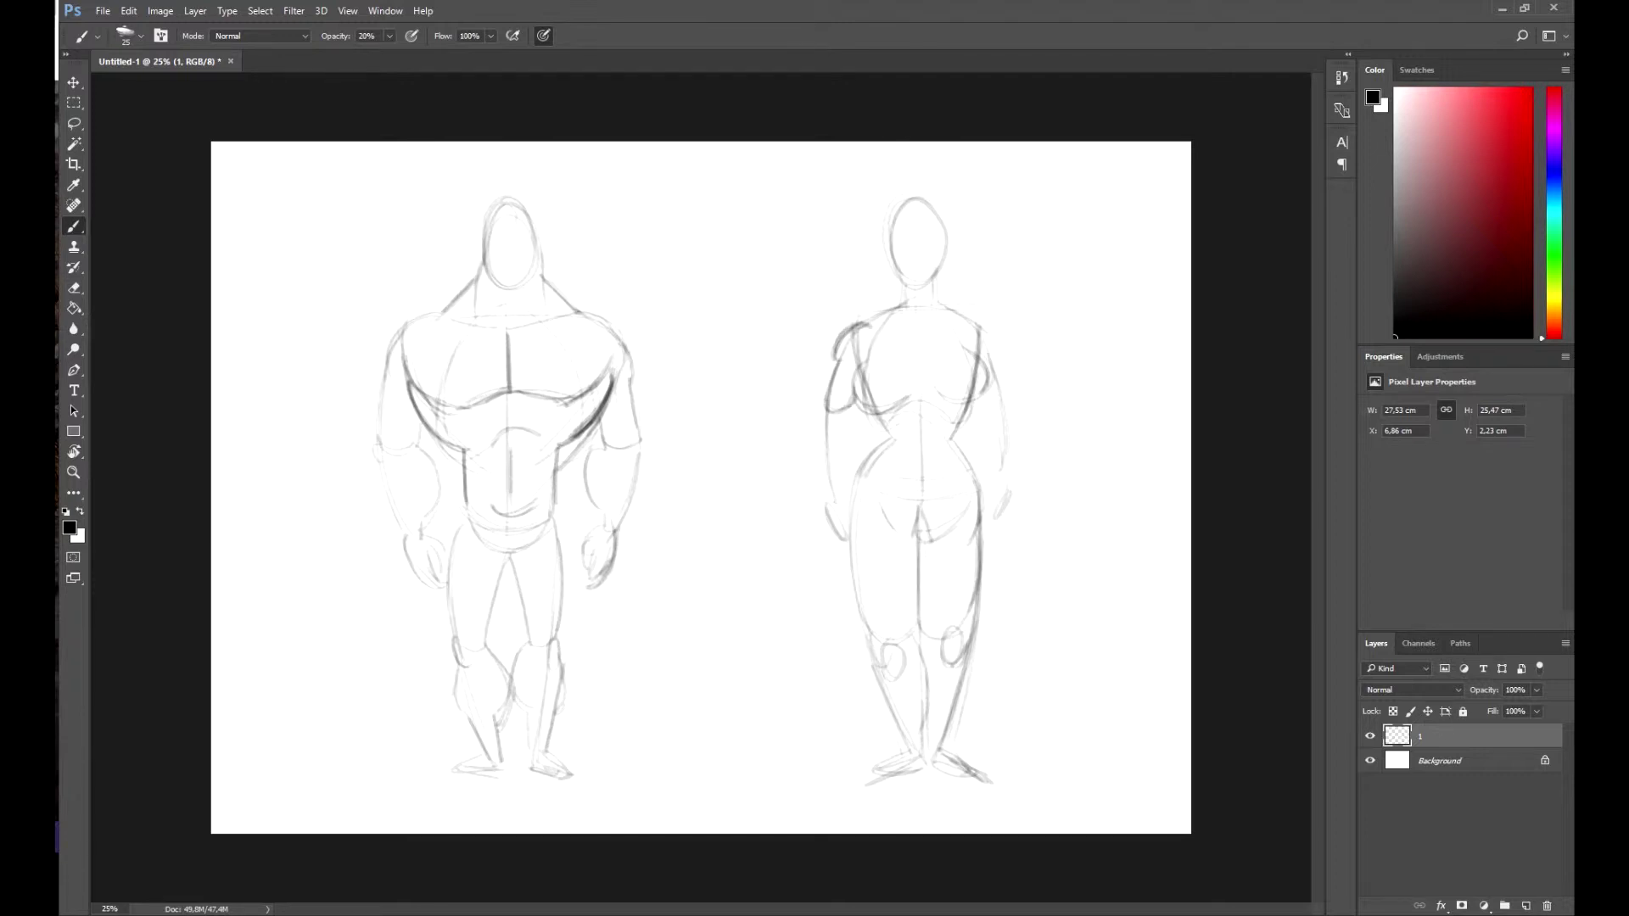
pyautogui.moveTo(851, 420); pyautogui.dragTo(834, 507)
pyautogui.moveTo(849, 405); pyautogui.dragTo(847, 464)
# Step: Define the female figure's shoulder, upper arm, forearm and hand on the canvas-right side
pyautogui.moveTo(990, 338); pyautogui.dragTo(1003, 370)
pyautogui.moveTo(1006, 411)
pyautogui.mouseDown()
pyautogui.moveTo(1010, 447)
pyautogui.moveTo(987, 428)
pyautogui.moveTo(1000, 469)
pyautogui.mouseUp()
pyautogui.moveTo(1004, 383); pyautogui.dragTo(1005, 508)
pyautogui.moveTo(1011, 473); pyautogui.dragTo(995, 509)
pyautogui.moveTo(1004, 375); pyautogui.dragTo(1006, 500)
pyautogui.moveTo(992, 436); pyautogui.dragTo(1009, 506)
pyautogui.moveTo(1021, 447); pyautogui.dragTo(1007, 507)
# Step: Refine the female figure's forearm and hand contours beside the hips, erasing stray lines with the canvas tilted
pyautogui.moveTo(855, 436); pyautogui.dragTo(836, 509)
pyautogui.moveTo(857, 431); pyautogui.dragTo(831, 523)
pyautogui.moveTo(851, 495)
pyautogui.mouseDown()
pyautogui.moveTo(827, 548)
pyautogui.moveTo(857, 491)
pyautogui.mouseUp()
pyautogui.press('r')
pyautogui.press('e')
pyautogui.moveTo(859, 431); pyautogui.dragTo(841, 502)
pyautogui.press('b')
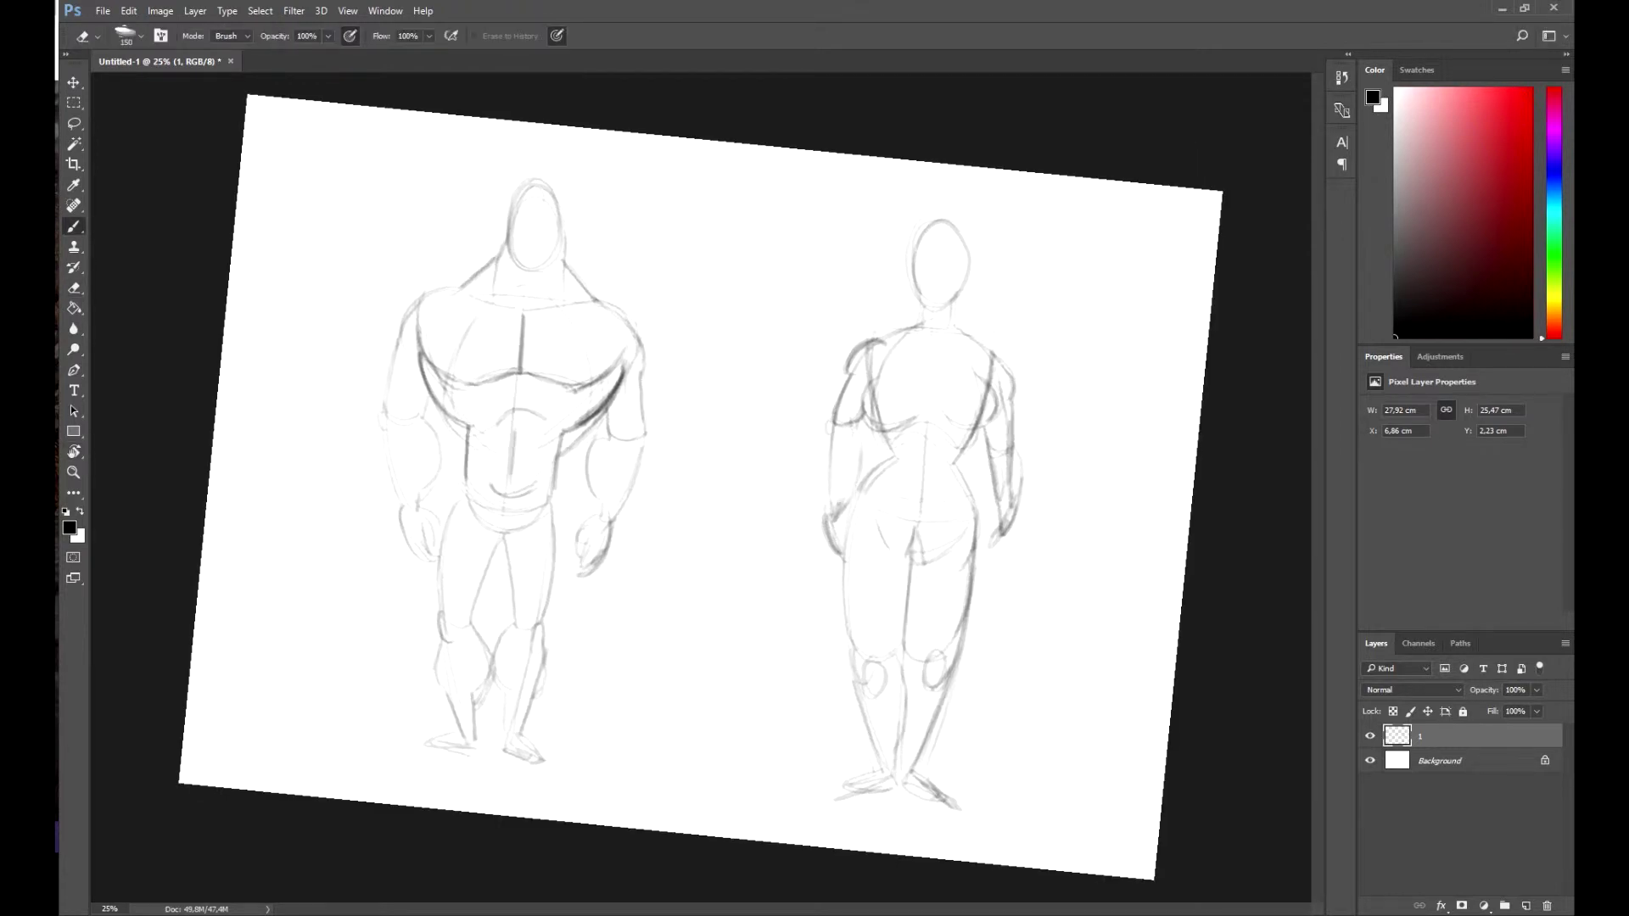
pyautogui.moveTo(1004, 533)
pyautogui.mouseDown()
pyautogui.moveTo(975, 570)
pyautogui.moveTo(962, 513)
pyautogui.mouseUp()
# Step: Erase the female figure's head and redraw it as a larger oval with clearer neck lines
pyautogui.press('r')
pyautogui.press('e')
pyautogui.moveTo(903, 202)
pyautogui.mouseDown()
pyautogui.moveTo(896, 283)
pyautogui.moveTo(926, 283)
pyautogui.mouseUp()
pyautogui.press('b')
pyautogui.moveTo(883, 263); pyautogui.dragTo(905, 292)
pyautogui.moveTo(891, 204)
pyautogui.mouseDown()
pyautogui.moveTo(882, 268)
pyautogui.moveTo(900, 317)
pyautogui.mouseUp()
pyautogui.moveTo(934, 281); pyautogui.dragTo(931, 318)
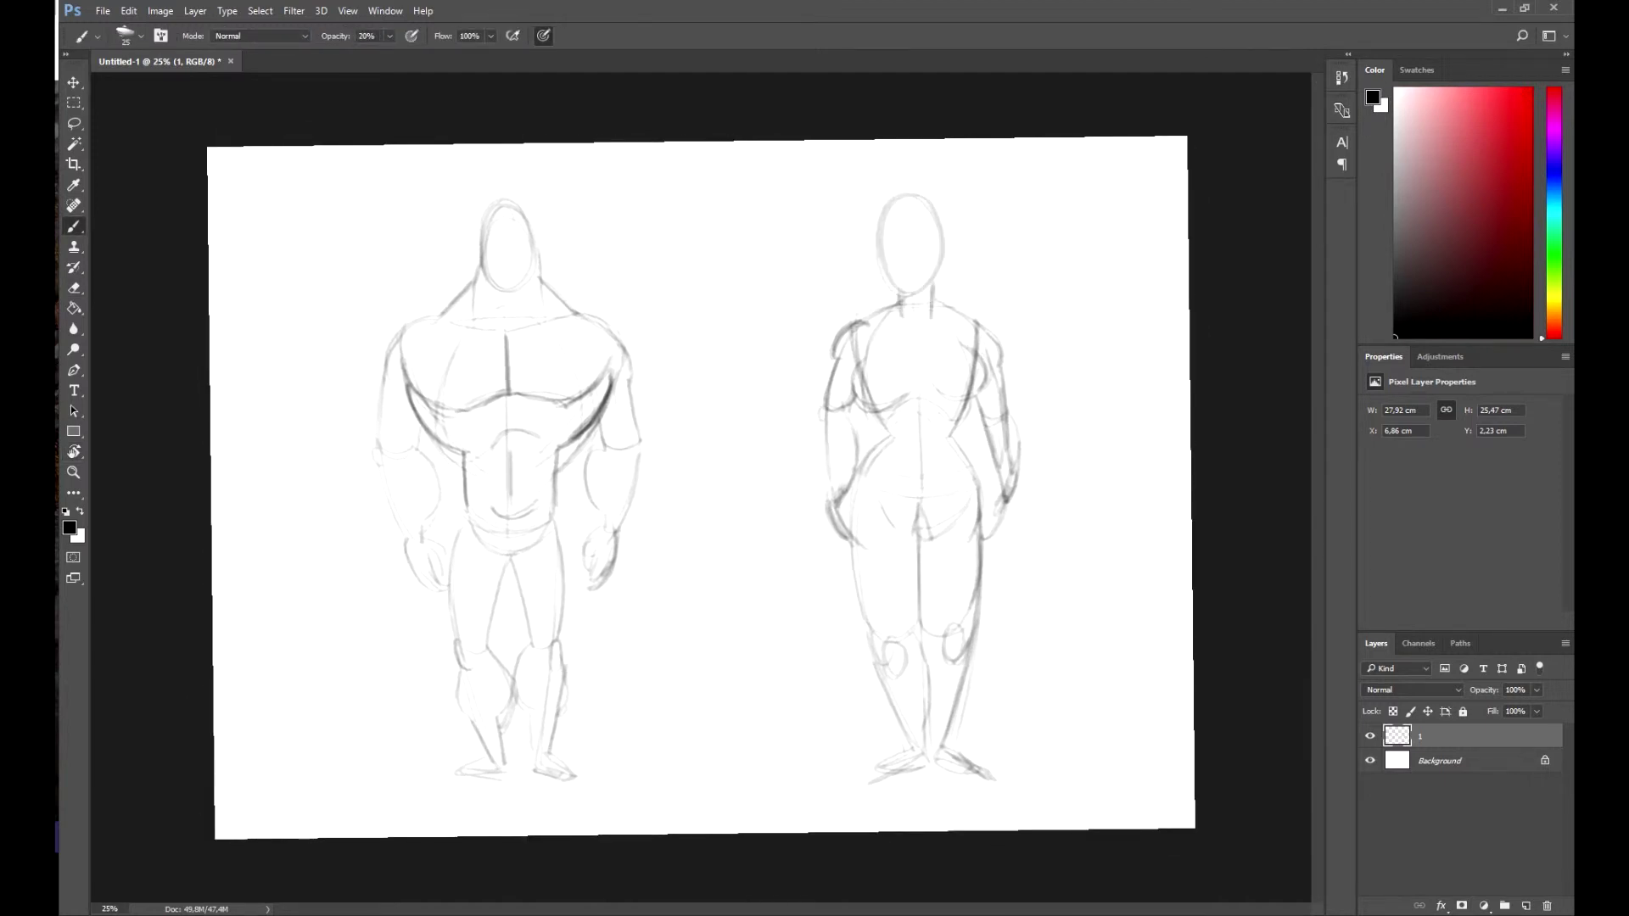
# Step: Darken the outer hip and leg contours of the female figure
pyautogui.moveTo(883, 442)
pyautogui.mouseDown()
pyautogui.moveTo(856, 585)
pyautogui.moveTo(915, 750)
pyautogui.mouseUp()
pyautogui.moveTo(984, 571); pyautogui.dragTo(967, 677)
pyautogui.moveTo(889, 488)
pyautogui.mouseDown()
pyautogui.moveTo(947, 483)
pyautogui.moveTo(918, 566)
pyautogui.moveTo(916, 543)
pyautogui.mouseUp()
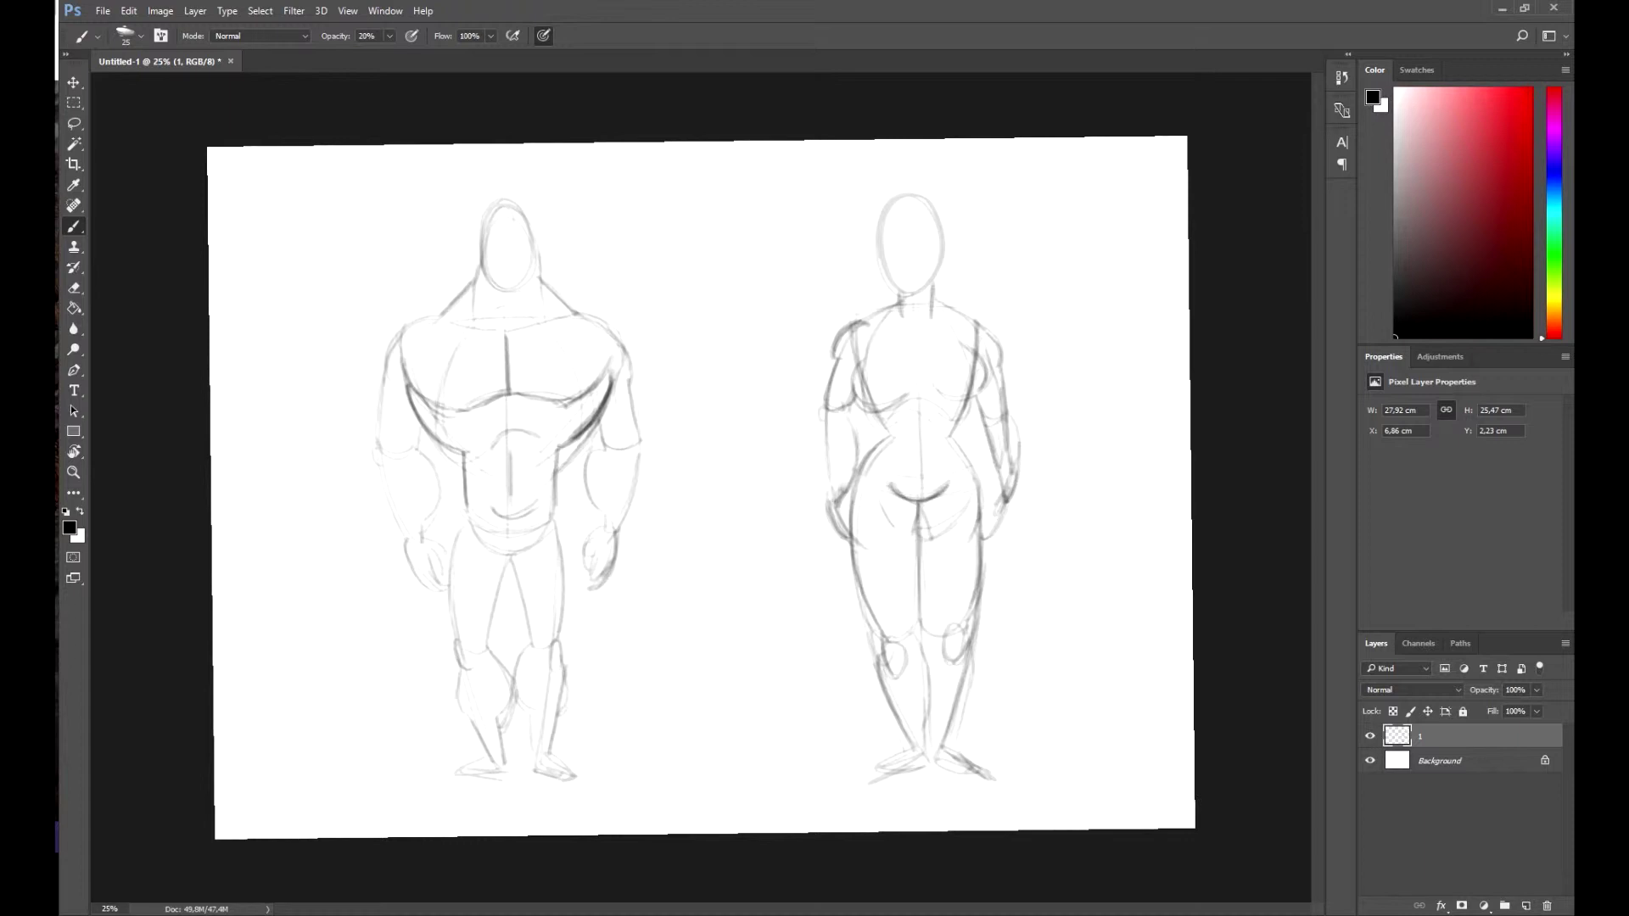
pyautogui.hotkey('ctrl', 'alt', 'z')
pyautogui.hotkey('ctrl', 'alt', 'z')
pyautogui.hotkey('ctrl', 'alt', 'z')
pyautogui.hotkey('ctrl', 'alt', 'z')
pyautogui.hotkey('ctrl', 'alt', 'z')
# Step: Mark the female figure's navel and lower-belly curve, rough in the chest sides, and add crossing guidelines on the face
pyautogui.moveTo(904, 509)
pyautogui.mouseDown()
pyautogui.moveTo(947, 506)
pyautogui.moveTo(924, 469)
pyautogui.mouseUp()
pyautogui.moveTo(867, 358); pyautogui.dragTo(854, 391)
pyautogui.moveTo(878, 352); pyautogui.dragTo(852, 379)
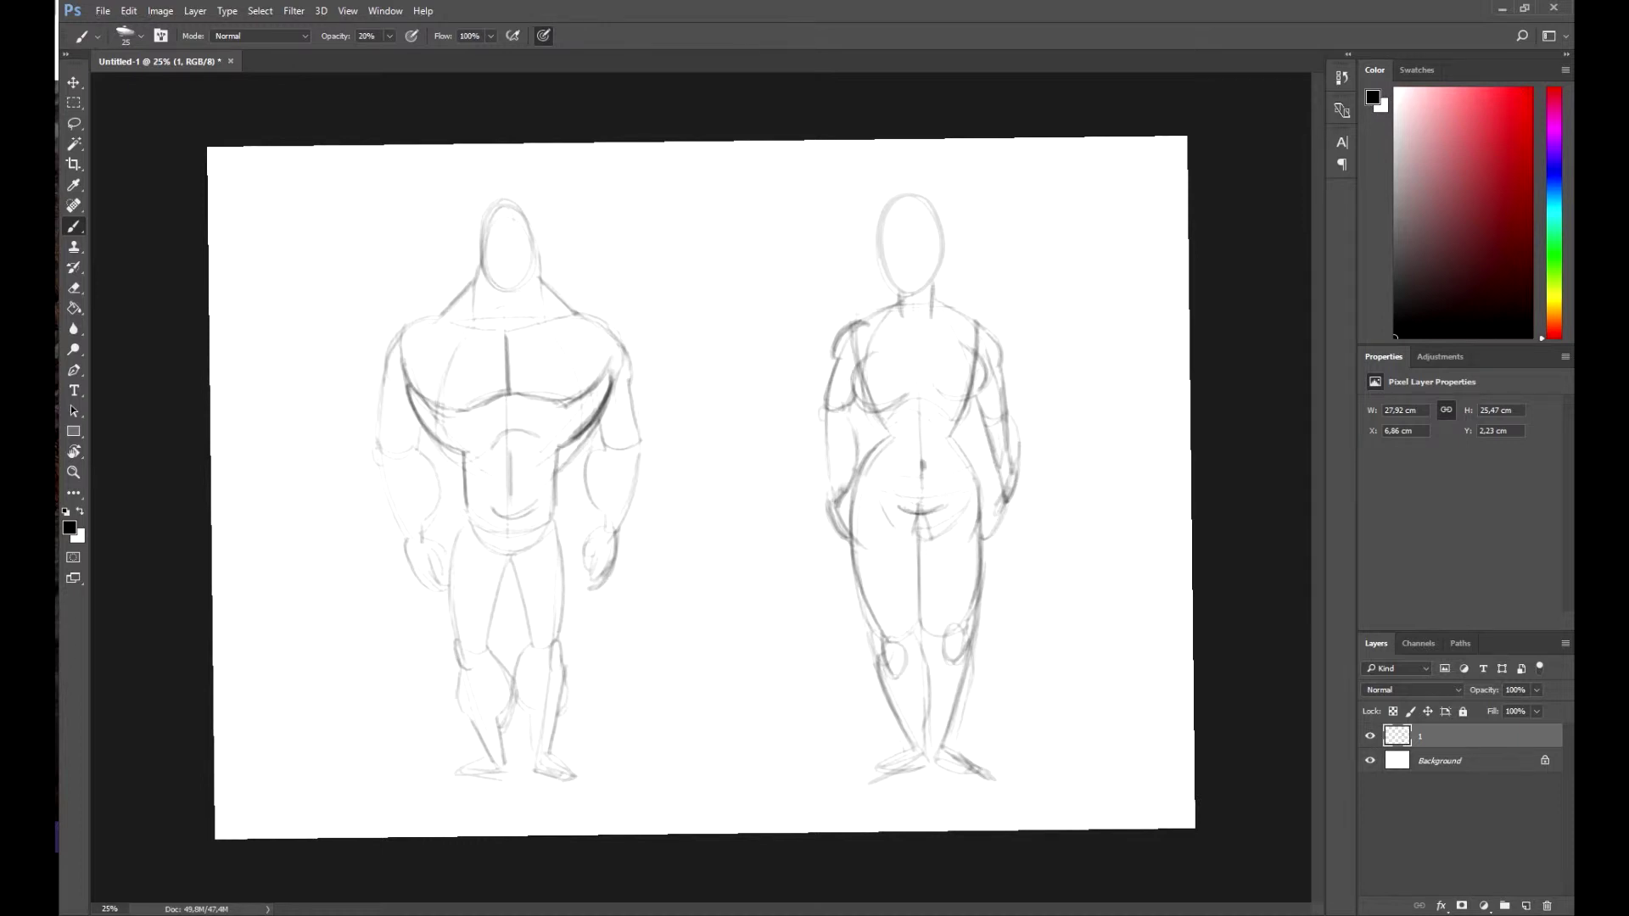
pyautogui.moveTo(964, 350); pyautogui.dragTo(982, 373)
pyautogui.moveTo(913, 223); pyautogui.dragTo(914, 282)
# Step: Erase the rough bust lines and redraw the female figure's ribcage sides, bust and collarbones
pyautogui.press('e')
pyautogui.moveTo(974, 371)
pyautogui.mouseDown()
pyautogui.moveTo(865, 363)
pyautogui.moveTo(867, 410)
pyautogui.mouseUp()
pyautogui.press('b')
pyautogui.moveTo(855, 336); pyautogui.dragTo(890, 434)
pyautogui.moveTo(976, 348); pyautogui.dragTo(958, 423)
pyautogui.moveTo(857, 365); pyautogui.dragTo(874, 407)
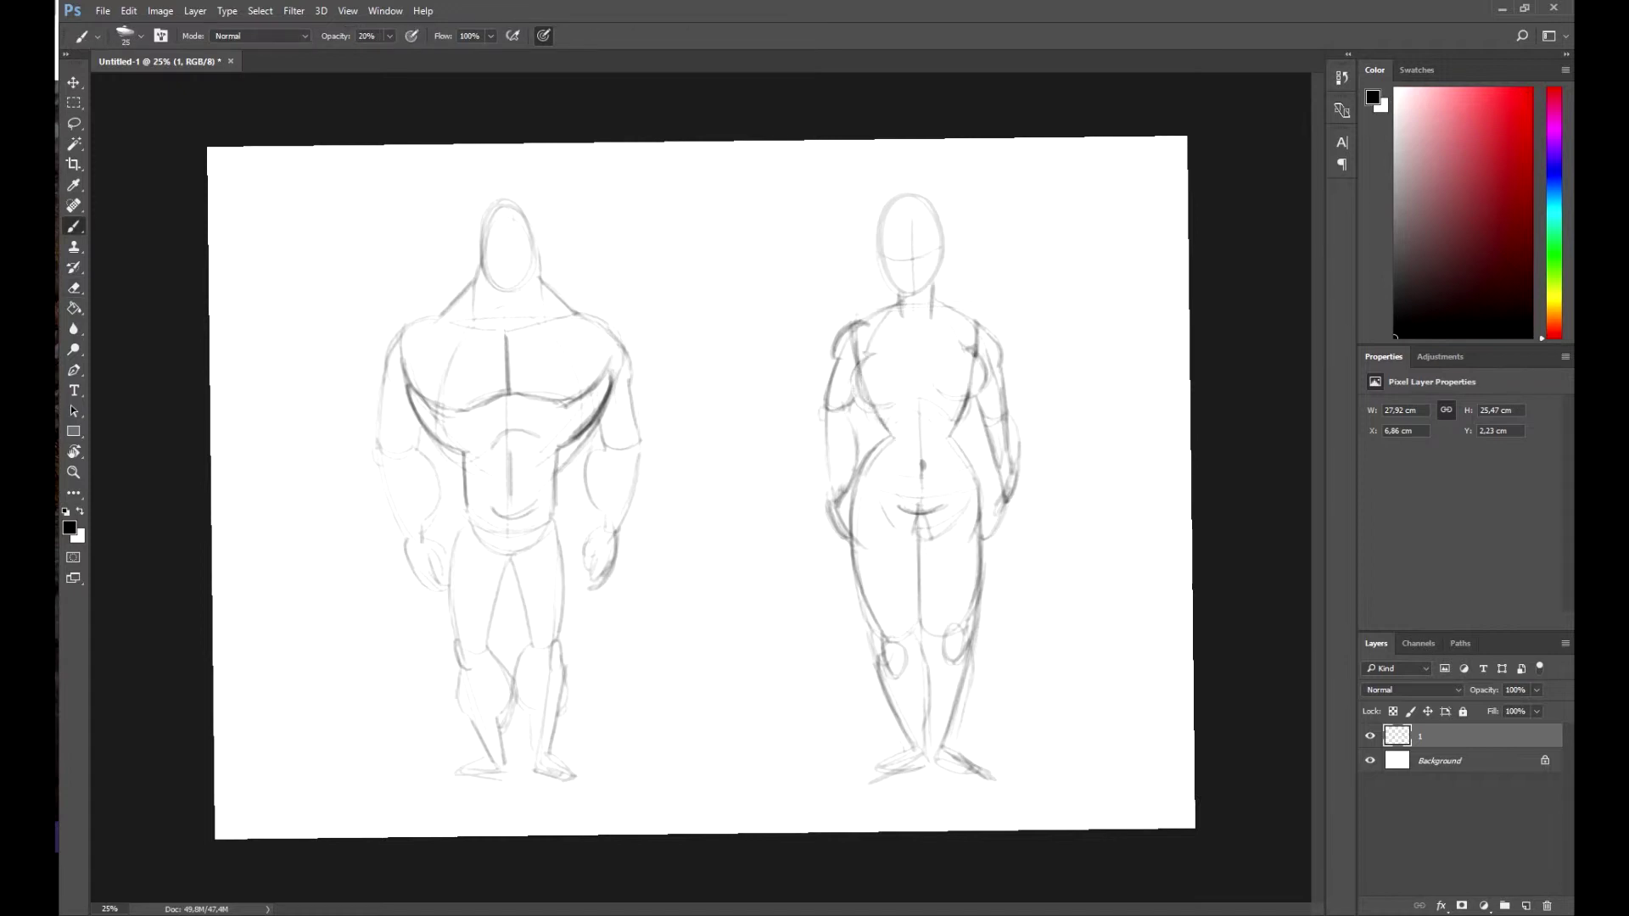
pyautogui.moveTo(976, 361)
pyautogui.mouseDown()
pyautogui.moveTo(952, 400)
pyautogui.moveTo(976, 390)
pyautogui.mouseUp()
pyautogui.moveTo(912, 332); pyautogui.dragTo(960, 327)
# Step: Darken the female figure's hip and outer thigh on the canvas-right side, and clean up the line between the thighs
pyautogui.moveTo(959, 446)
pyautogui.mouseDown()
pyautogui.moveTo(986, 510)
pyautogui.moveTo(984, 607)
pyautogui.mouseUp()
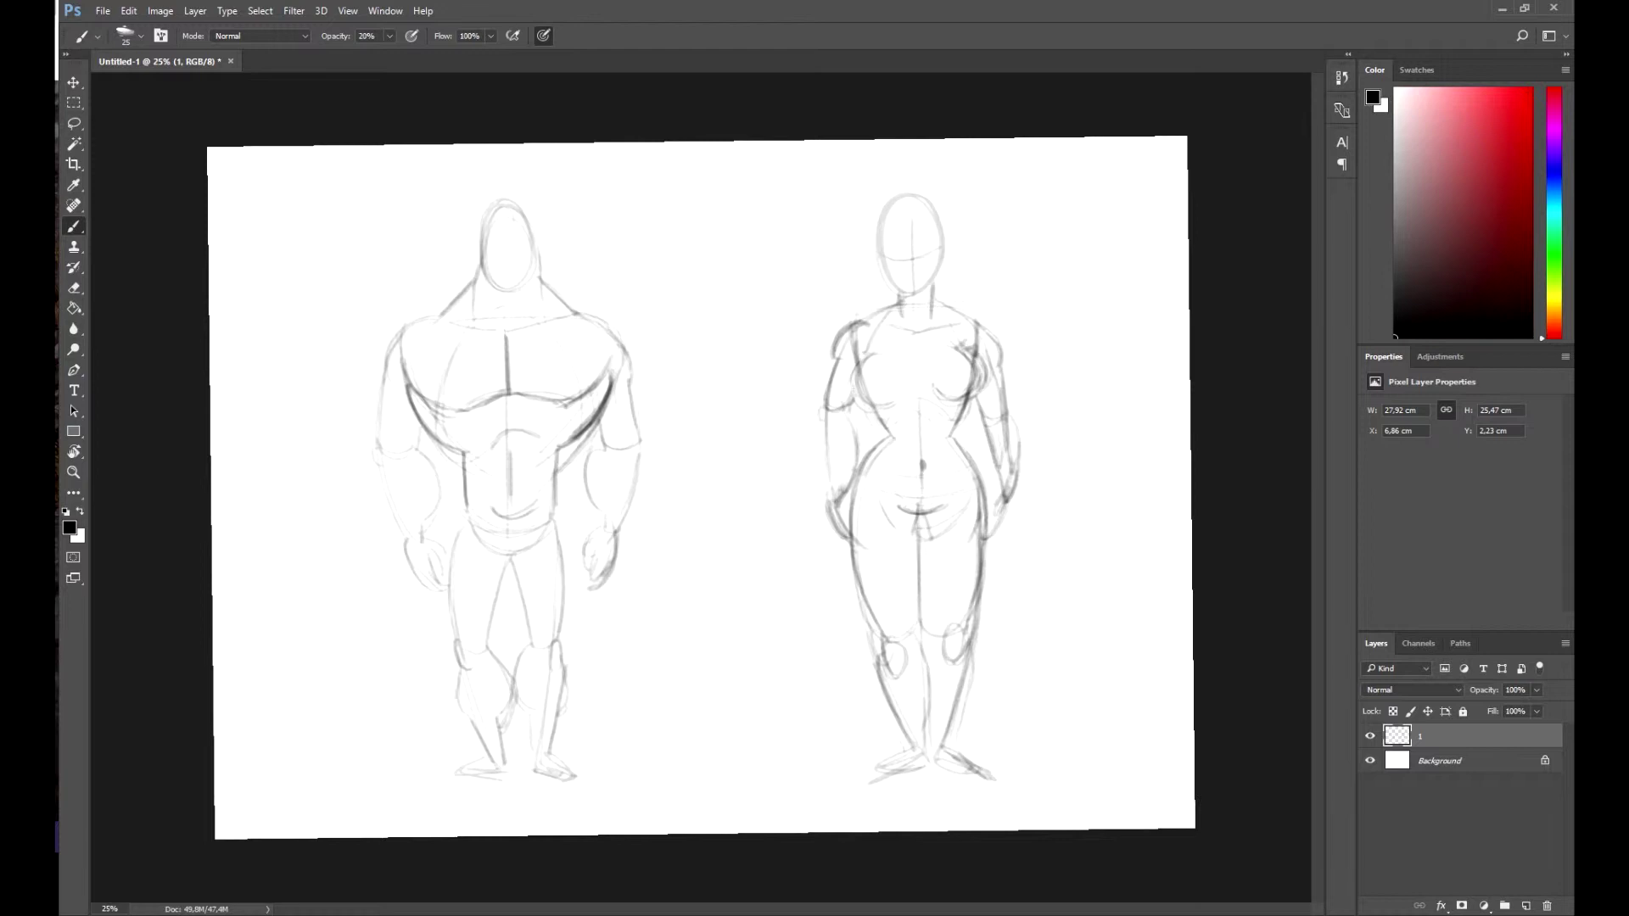
pyautogui.press('e')
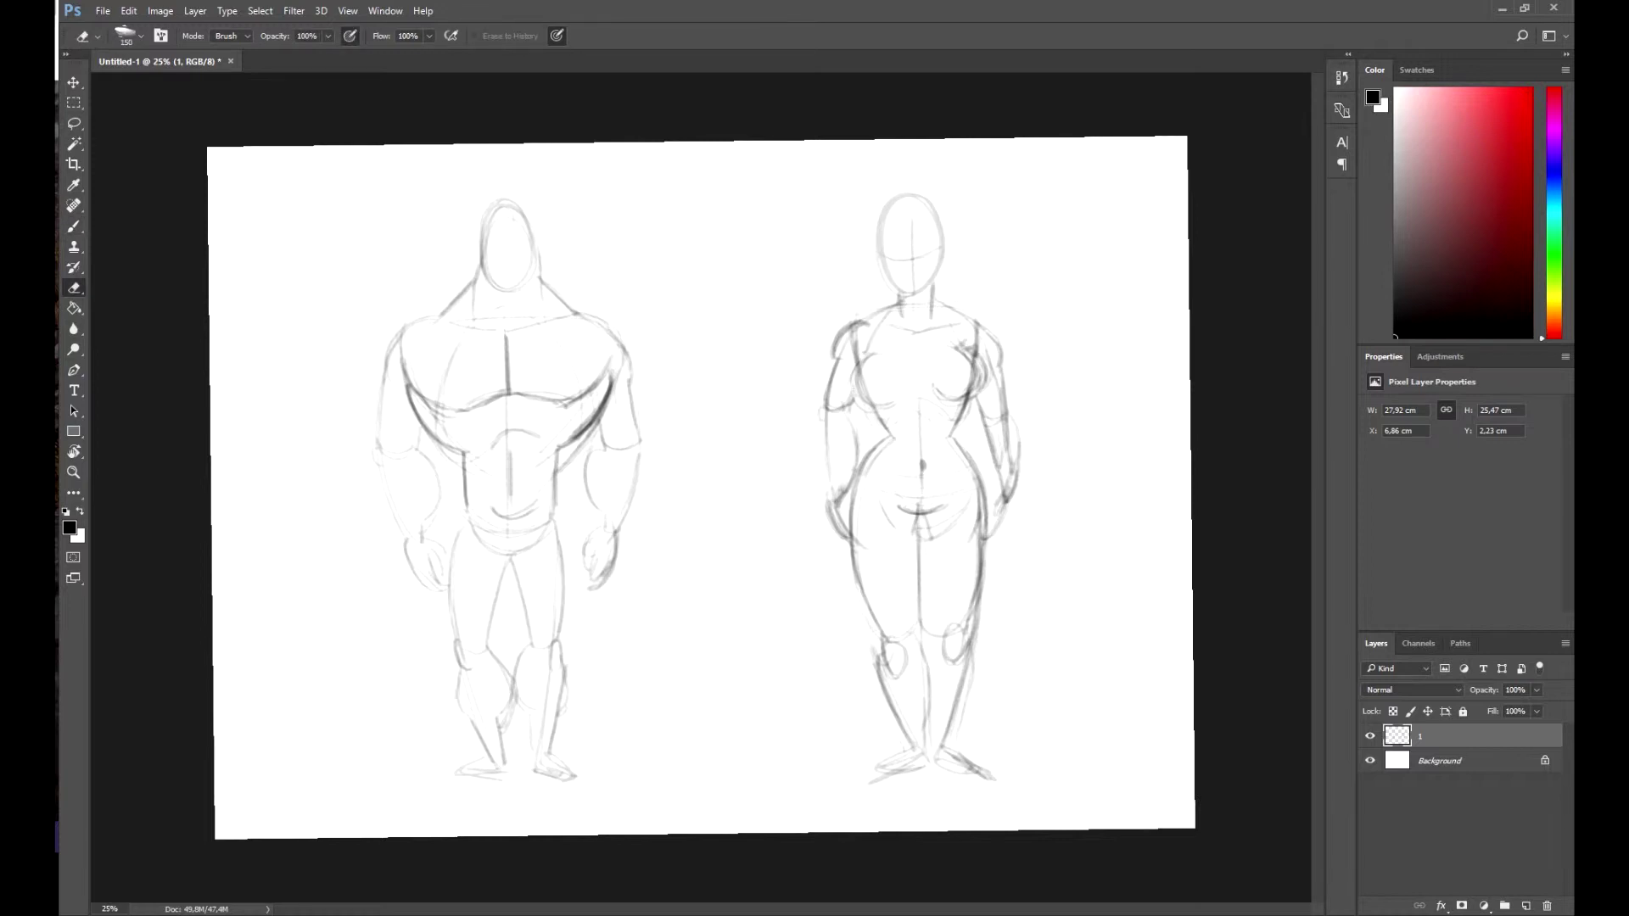
pyautogui.moveTo(920, 624)
pyautogui.mouseDown()
pyautogui.moveTo(930, 511)
pyautogui.moveTo(927, 647)
pyautogui.mouseUp()
pyautogui.press('b')
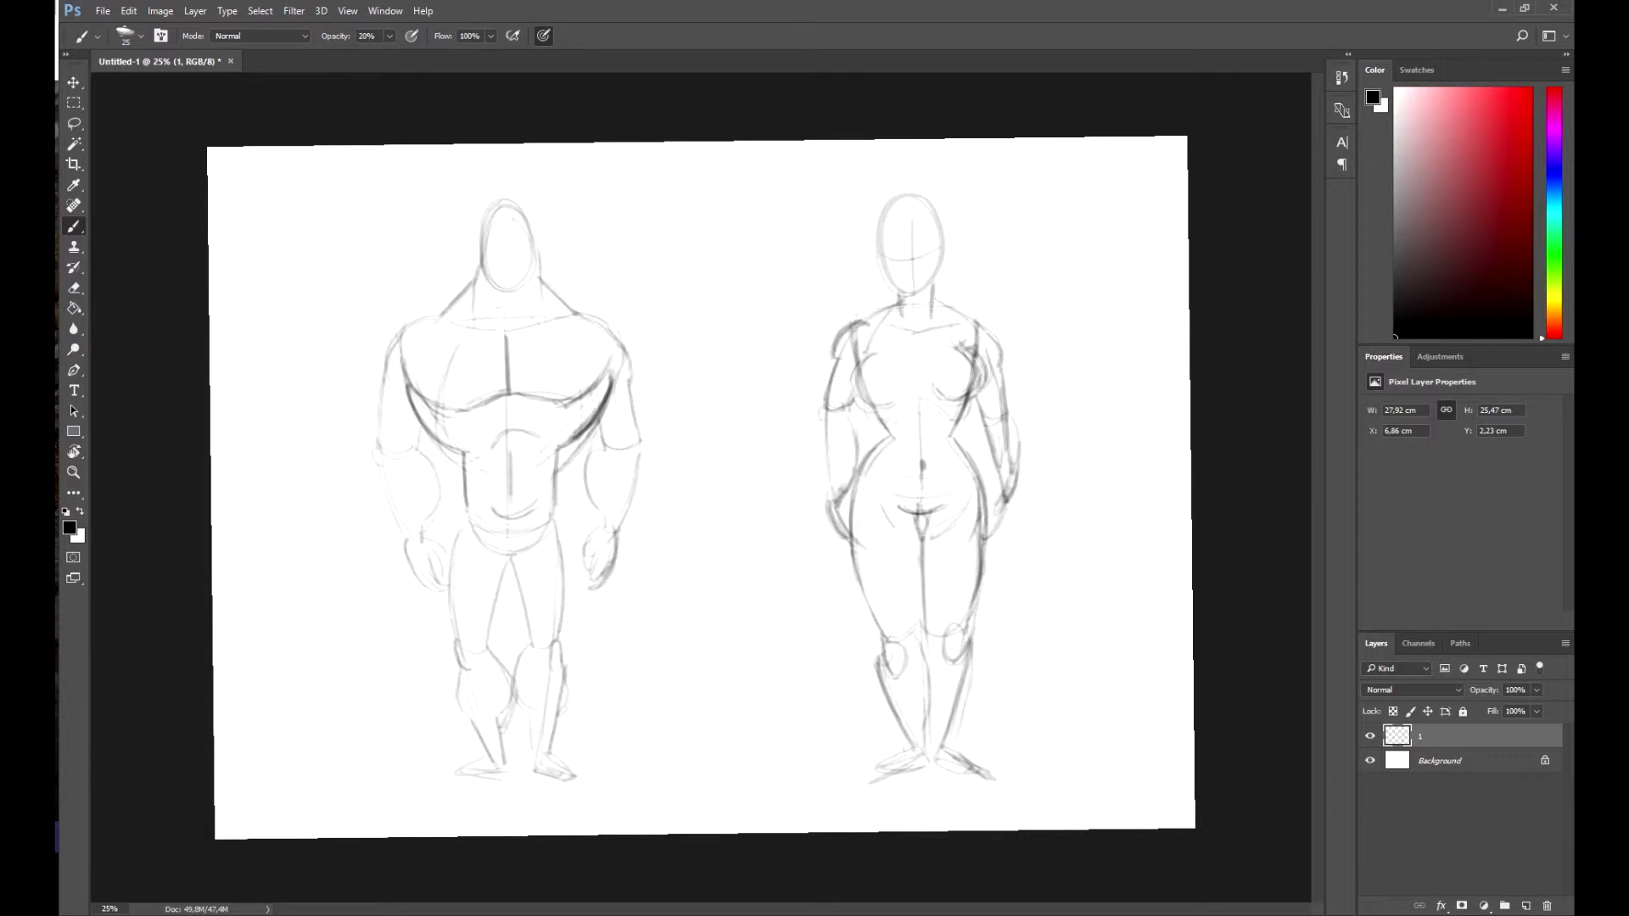
# Step: Reinforce the outline of the female figure's head and its face guideline with darker strokes
pyautogui.moveTo(899, 195); pyautogui.dragTo(907, 296)
pyautogui.moveTo(879, 222)
pyautogui.mouseDown()
pyautogui.moveTo(916, 296)
pyautogui.moveTo(932, 200)
pyautogui.moveTo(940, 281)
pyautogui.mouseUp()
pyautogui.moveTo(882, 233); pyautogui.dragTo(888, 277)
pyautogui.moveTo(897, 192); pyautogui.dragTo(893, 289)
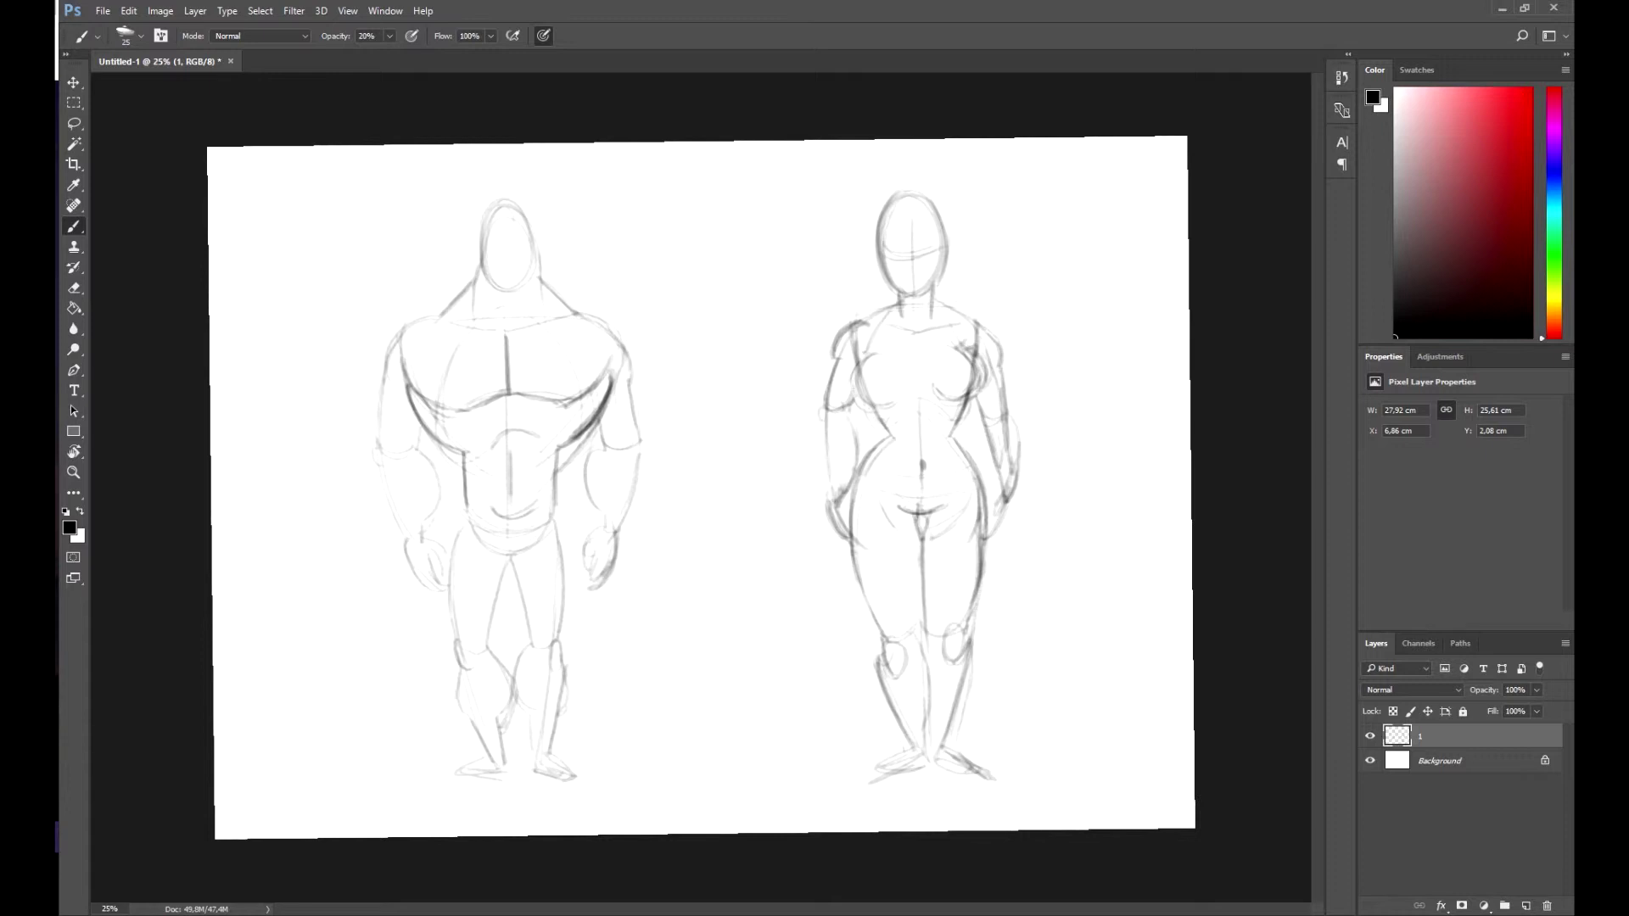
# Step: Add a new layer named 2 above layer 1 and hide layer 1
pyautogui.click(1525, 906)
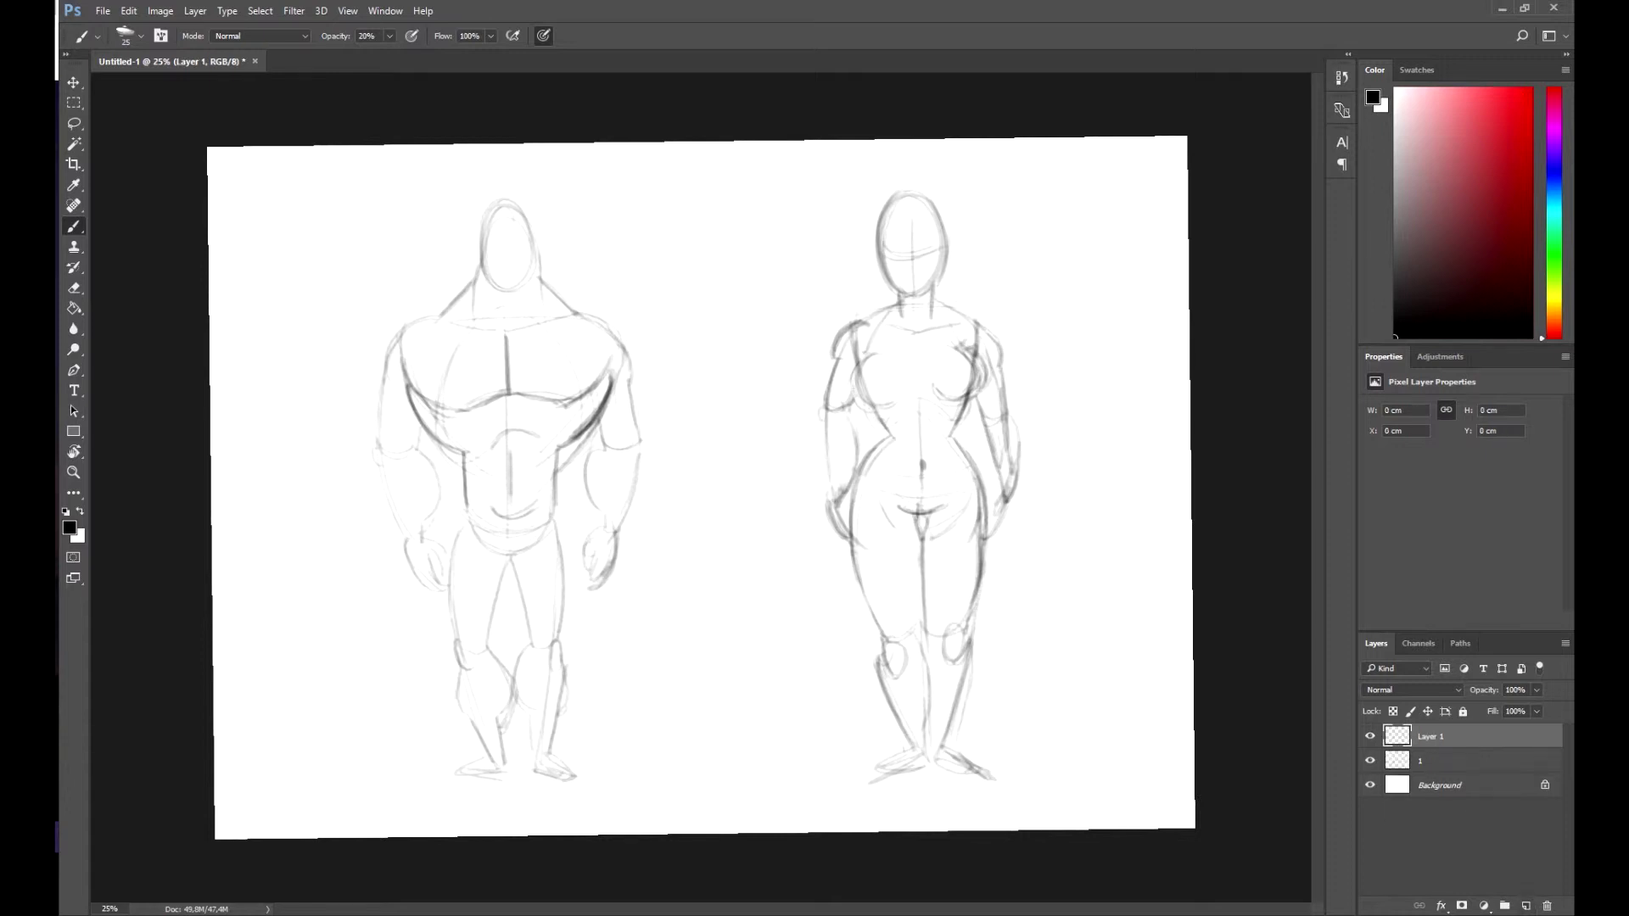
pyautogui.click(1370, 761)
pyautogui.doubleClick(1431, 736)
pyautogui.write('2')
pyautogui.press('Return')
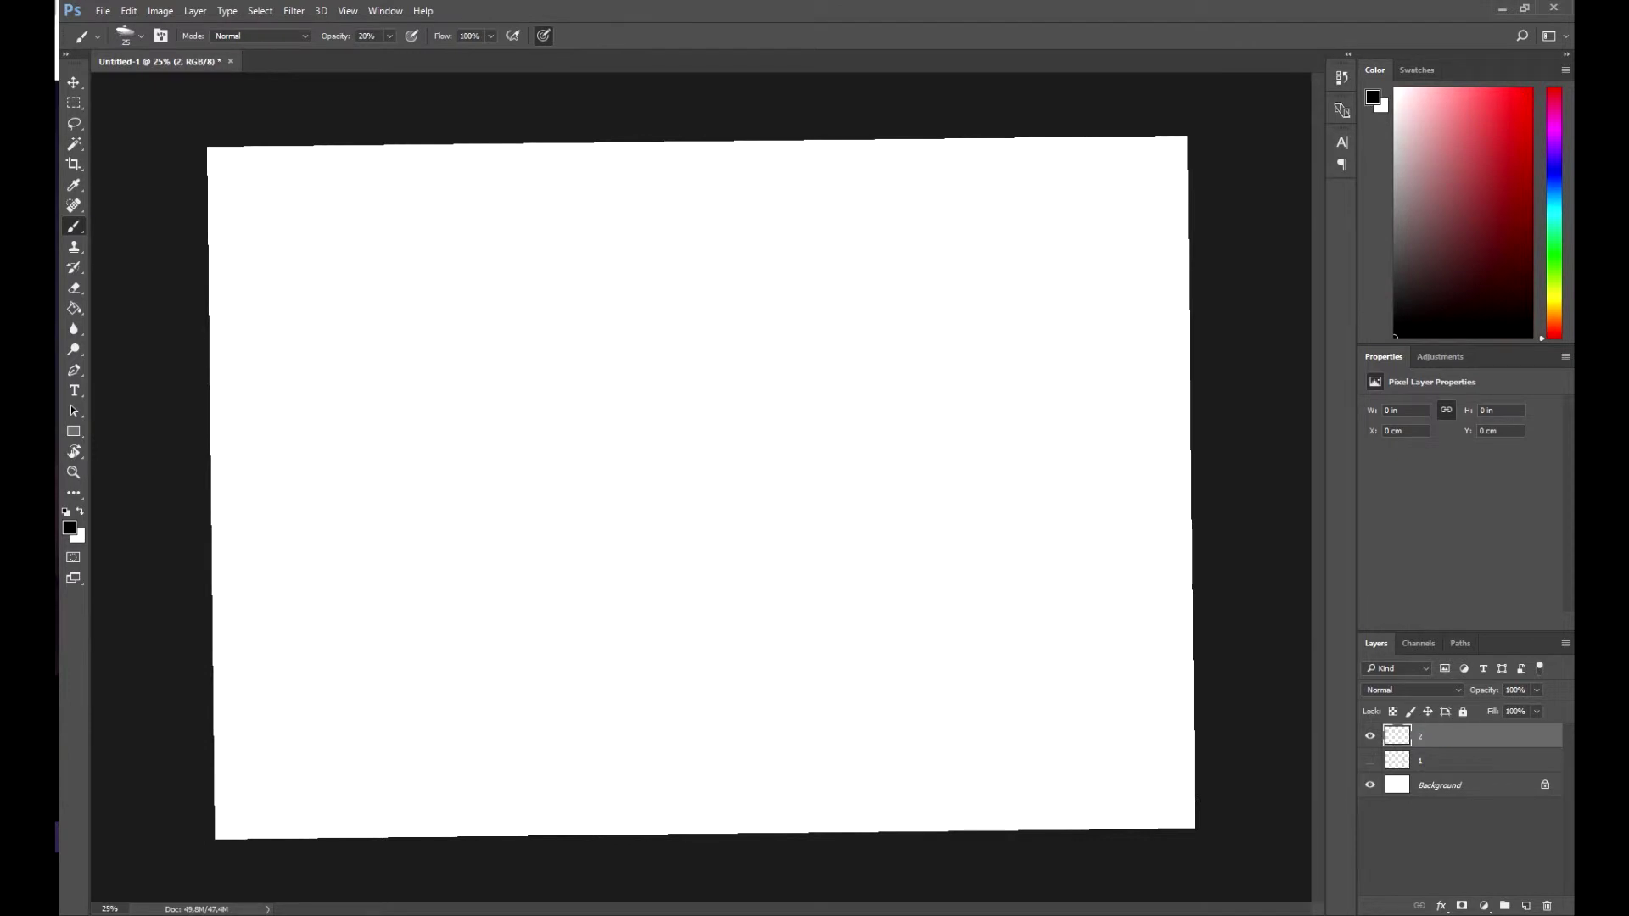
# Step: Reset the canvas rotation so the page is level
pyautogui.press('r')
pyautogui.press('Escape')
pyautogui.press('b')
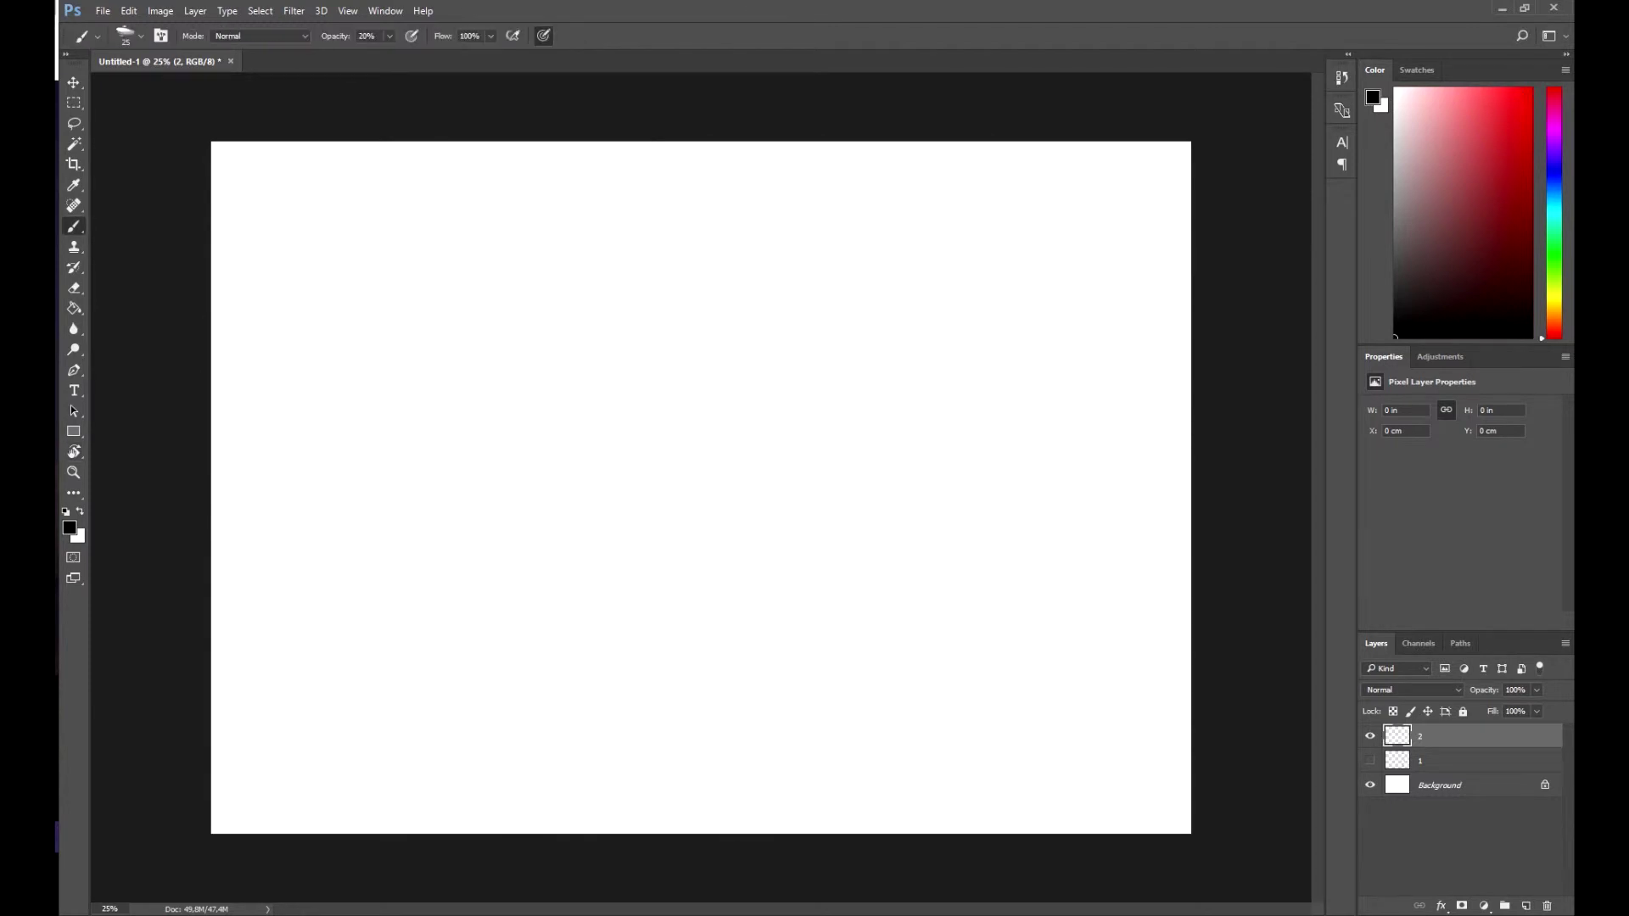
# Step: Rough in a heavyset figure at the canvas centre with a huge round torso, belly curves, sloping shoulders and a small oval head
pyautogui.moveTo(642, 323); pyautogui.dragTo(787, 334)
pyautogui.moveTo(641, 324); pyautogui.dragTo(577, 416)
pyautogui.moveTo(718, 252)
pyautogui.mouseDown()
pyautogui.moveTo(699, 314)
pyautogui.moveTo(677, 281)
pyautogui.mouseUp()
pyautogui.hotkey('ctrl', 'z')
pyautogui.moveTo(604, 332); pyautogui.dragTo(814, 353)
pyautogui.moveTo(681, 245); pyautogui.dragTo(735, 253)
pyautogui.moveTo(594, 349); pyautogui.dragTo(812, 346)
pyautogui.moveTo(575, 397); pyautogui.dragTo(569, 474)
pyautogui.hotkey('ctrl', 'z')
pyautogui.moveTo(608, 328); pyautogui.dragTo(591, 353)
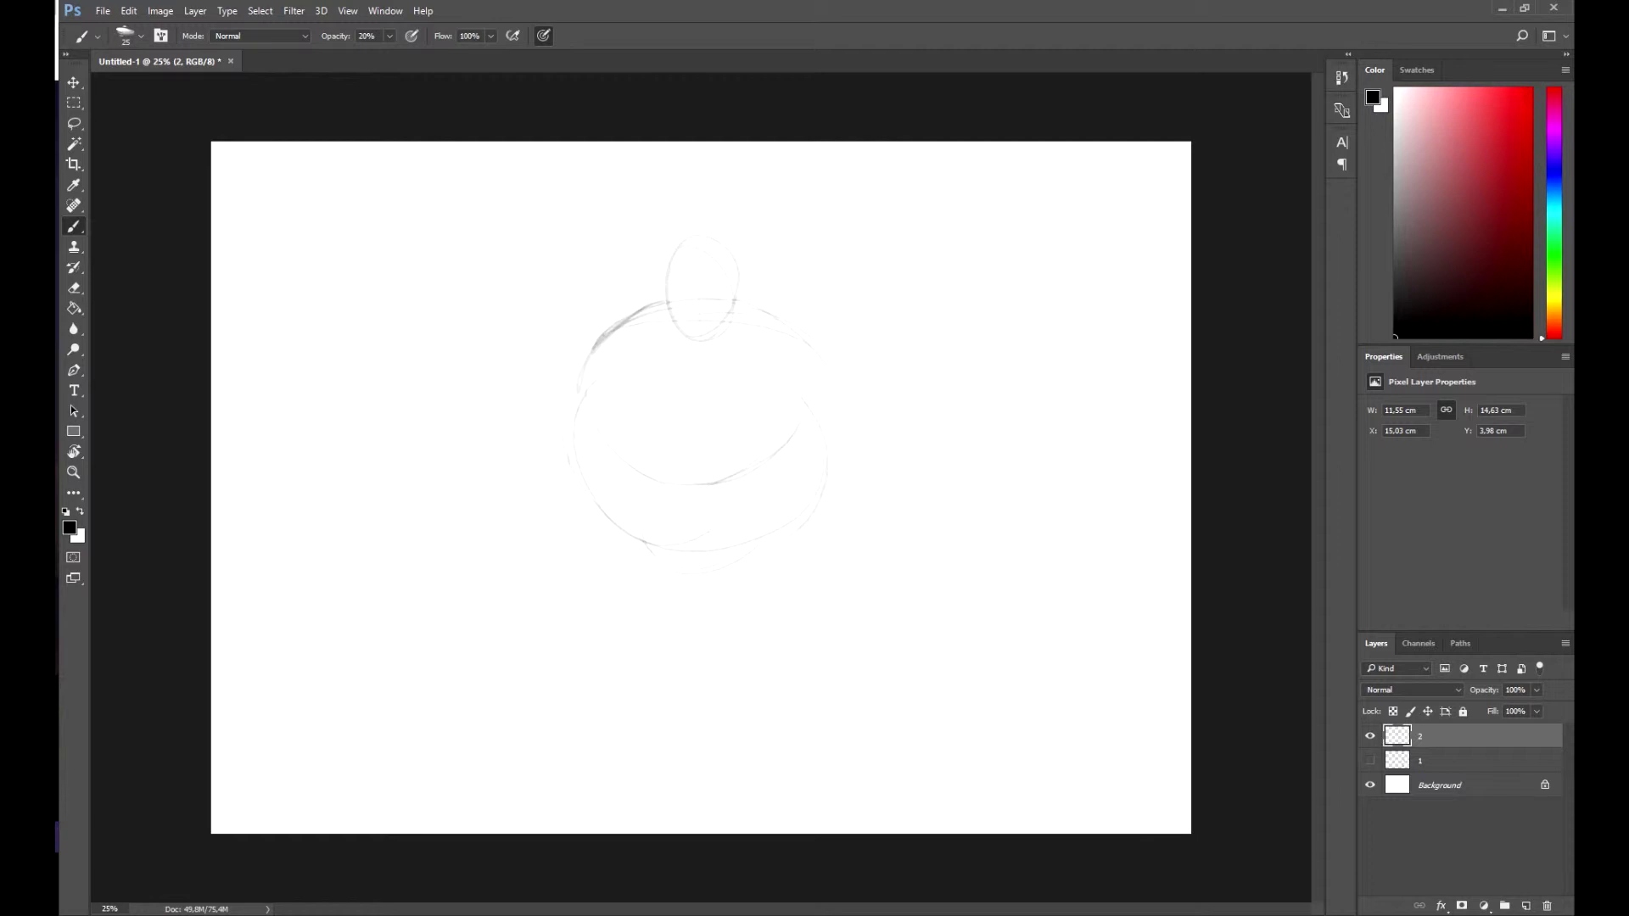
# Step: Sketch short tapering legs, feet and a crotch curve under the belly, and darken the oval of the head
pyautogui.moveTo(650, 556)
pyautogui.mouseDown()
pyautogui.moveTo(704, 631)
pyautogui.moveTo(641, 673)
pyautogui.mouseUp()
pyautogui.moveTo(787, 536); pyautogui.dragTo(744, 642)
pyautogui.moveTo(790, 543); pyautogui.dragTo(747, 666)
pyautogui.moveTo(701, 573); pyautogui.dragTo(730, 563)
pyautogui.moveTo(670, 298)
pyautogui.mouseDown()
pyautogui.moveTo(726, 314)
pyautogui.moveTo(727, 280)
pyautogui.mouseUp()
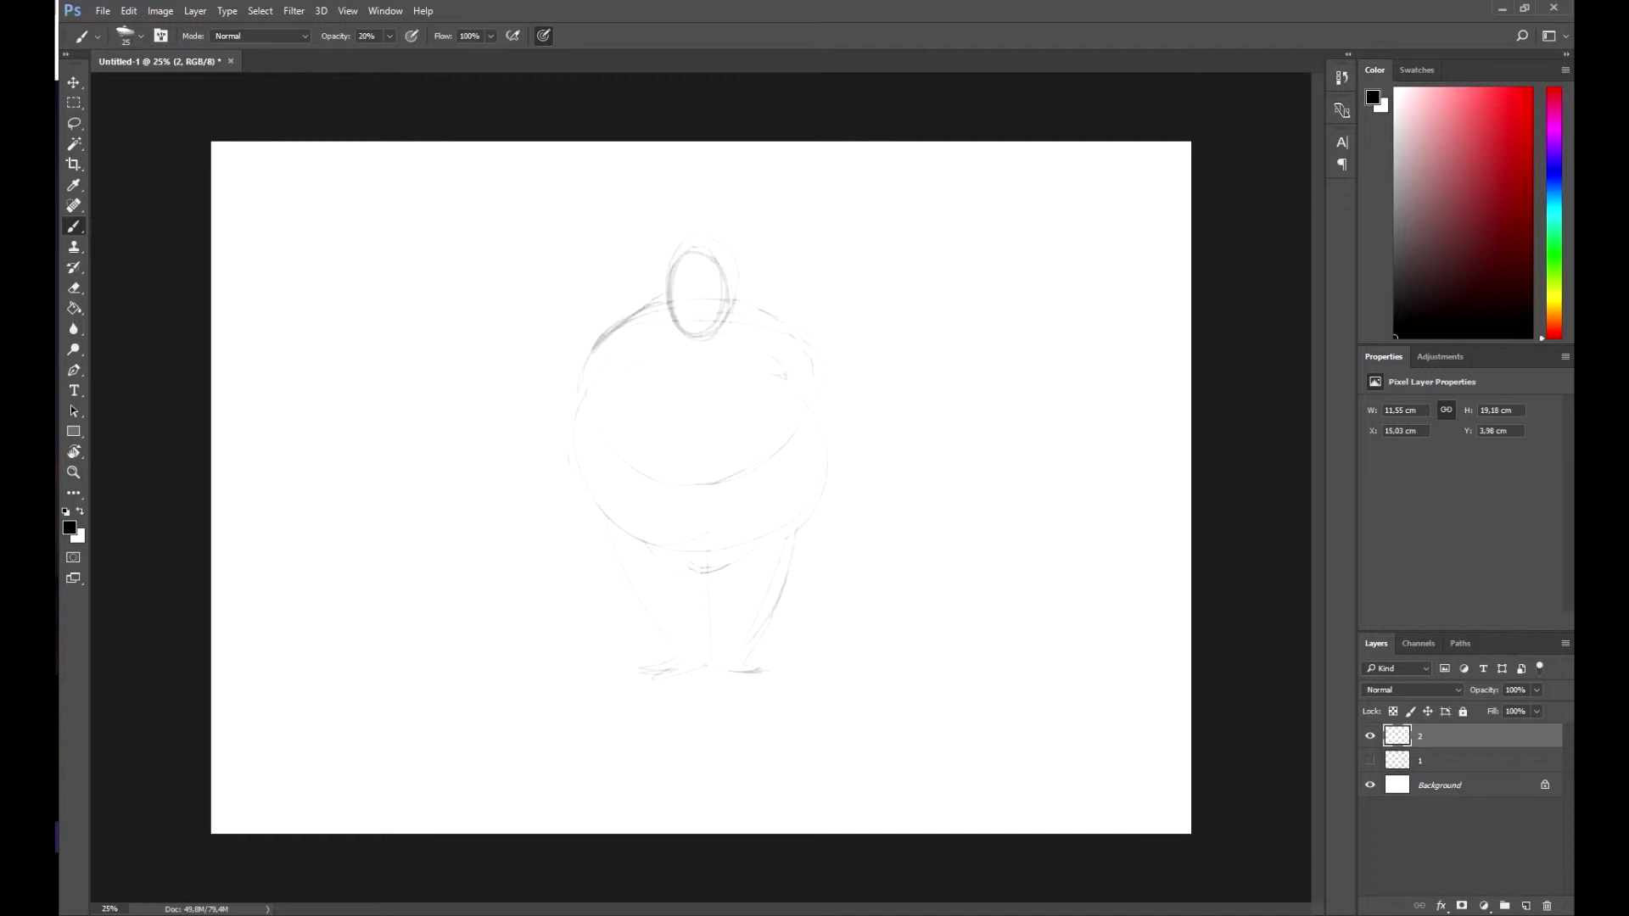
# Step: Draw the heavyset figure's arms and hands hugging the sides of the torso, and darken both shoulder curves
pyautogui.moveTo(583, 365); pyautogui.dragTo(558, 471)
pyautogui.moveTo(827, 525); pyautogui.dragTo(803, 567)
pyautogui.moveTo(841, 492); pyautogui.dragTo(824, 522)
pyautogui.moveTo(789, 332); pyautogui.dragTo(839, 445)
pyautogui.moveTo(628, 319); pyautogui.dragTo(588, 364)
pyautogui.moveTo(747, 308); pyautogui.dragTo(817, 376)
pyautogui.moveTo(641, 314); pyautogui.dragTo(594, 353)
pyautogui.moveTo(767, 314); pyautogui.dragTo(809, 361)
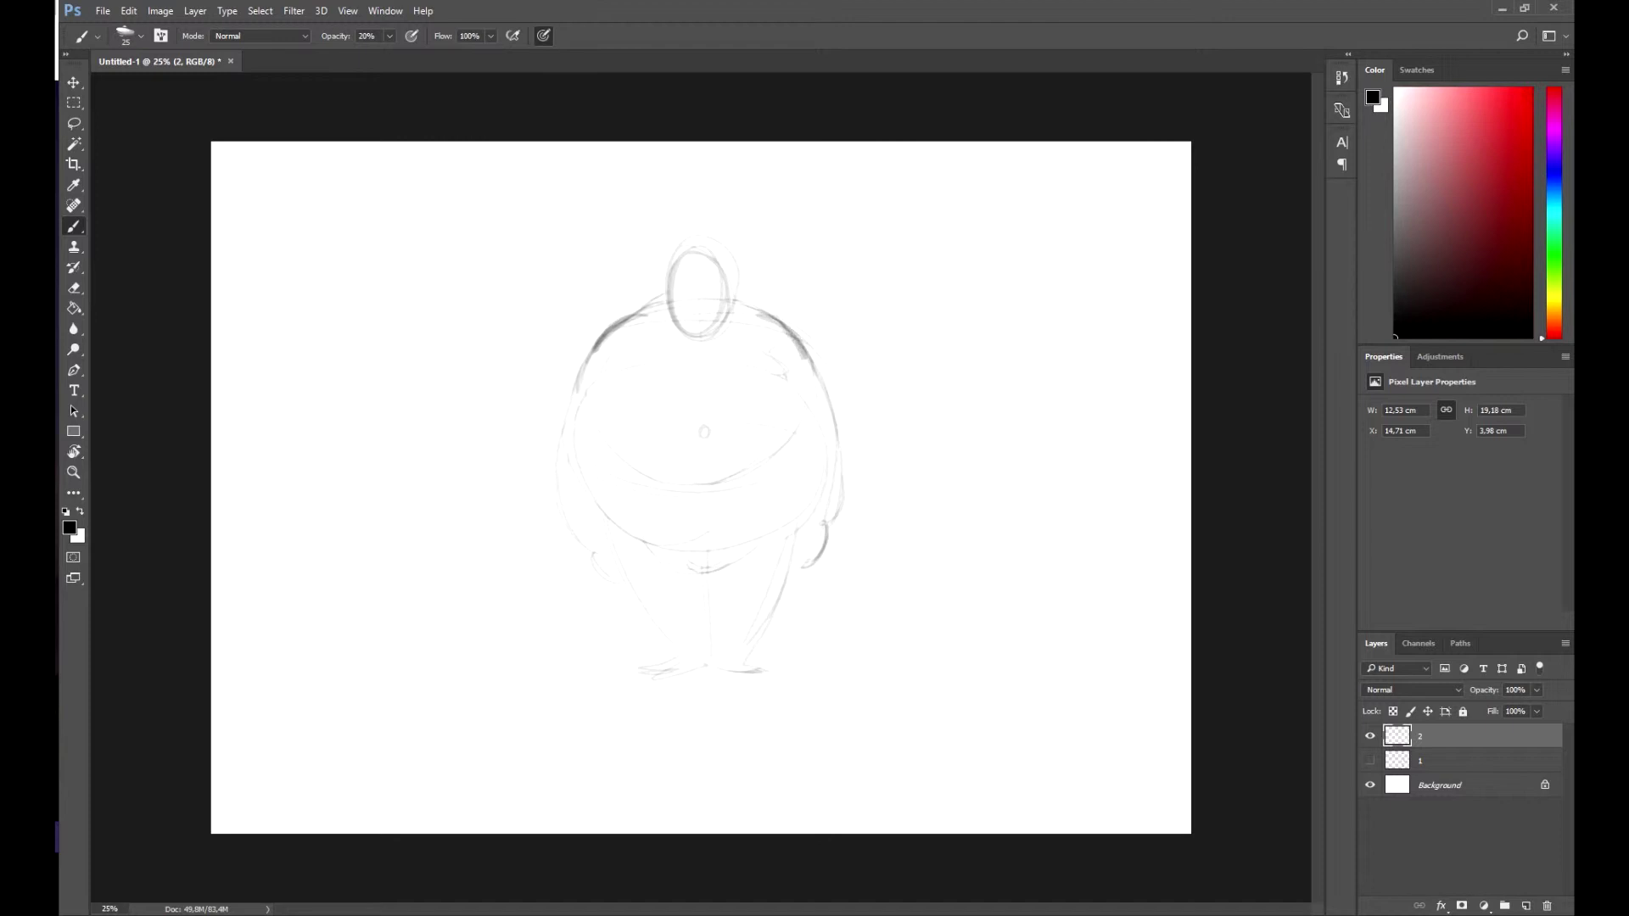
# Step: Strengthen the outlines of the heavyset figure's legs and feet, and add guidelines on the face
pyautogui.moveTo(606, 516)
pyautogui.mouseDown()
pyautogui.moveTo(632, 591)
pyautogui.moveTo(683, 651)
pyautogui.moveTo(662, 625)
pyautogui.mouseUp()
pyautogui.moveTo(768, 592); pyautogui.dragTo(748, 645)
pyautogui.moveTo(798, 528); pyautogui.dragTo(768, 596)
pyautogui.moveTo(770, 597)
pyautogui.mouseDown()
pyautogui.moveTo(755, 639)
pyautogui.moveTo(655, 677)
pyautogui.mouseUp()
pyautogui.moveTo(745, 652); pyautogui.dragTo(767, 672)
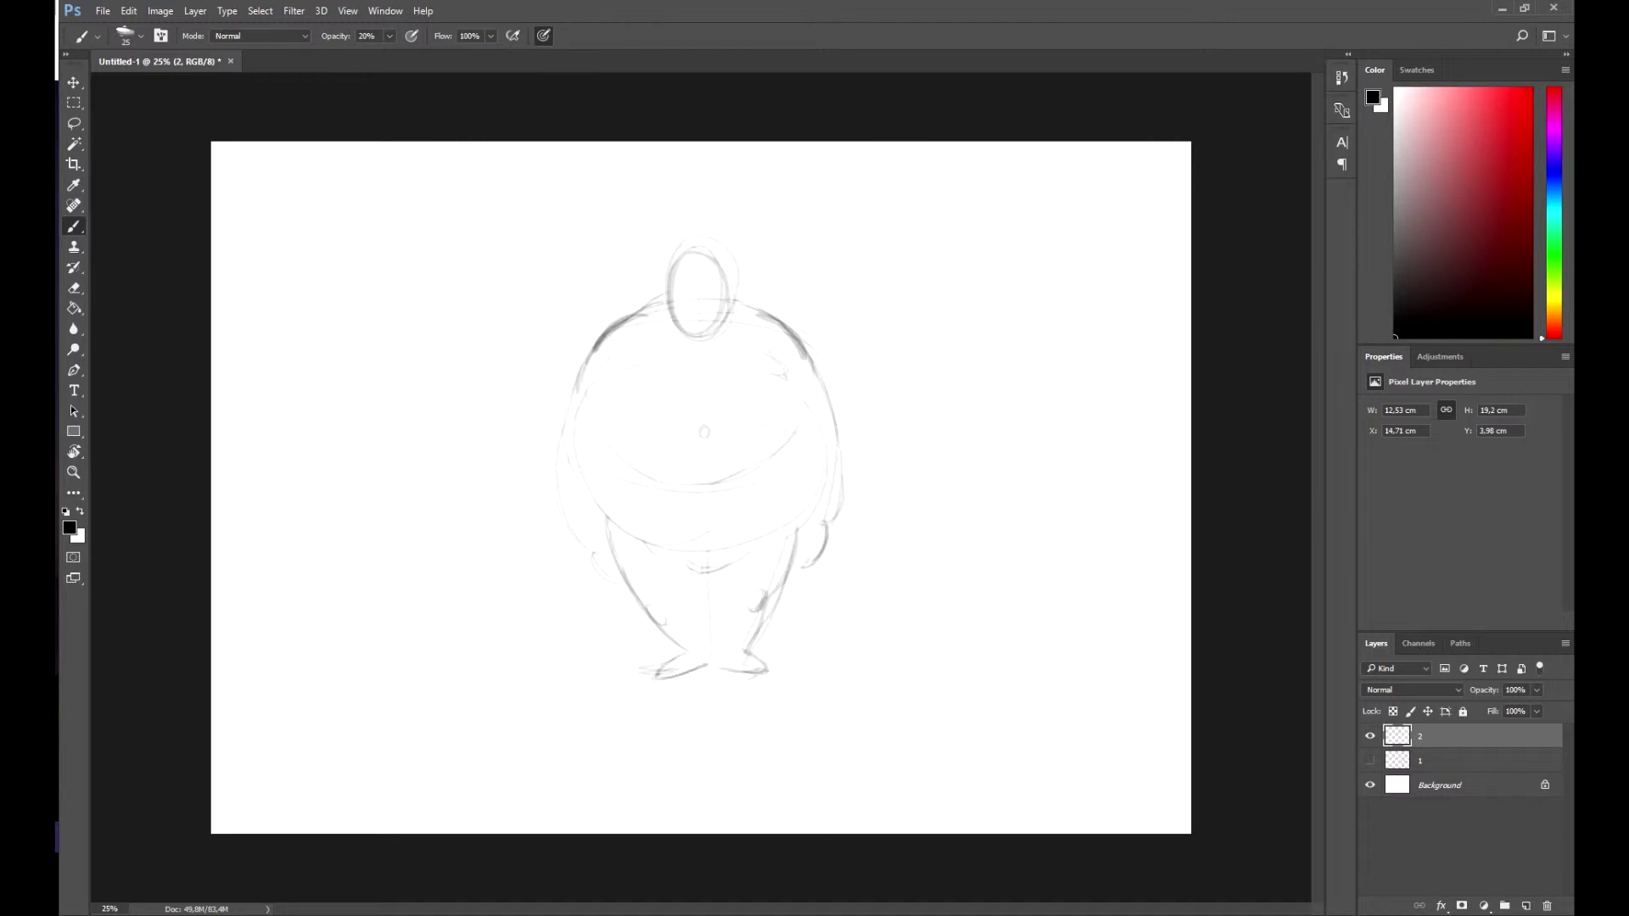
pyautogui.moveTo(677, 301)
pyautogui.mouseDown()
pyautogui.moveTo(726, 289)
pyautogui.moveTo(703, 316)
pyautogui.mouseUp()
# Step: Lasso the heavyset figure, move it to the left half of the canvas, and deselect it
pyautogui.press('l')
pyautogui.moveTo(758, 197)
pyautogui.mouseDown()
pyautogui.moveTo(852, 378)
pyautogui.moveTo(742, 178)
pyautogui.mouseUp()
pyautogui.press('v')
pyautogui.moveTo(761, 440)
pyautogui.mouseDown()
pyautogui.moveTo(533, 477)
pyautogui.moveTo(542, 467)
pyautogui.mouseUp()
pyautogui.hotkey('ctrl', 'd')
# Step: Rough in a second heavyset figure on the right half of the canvas with an oval head, rounded shoulders, chest and wide belly
pyautogui.press('b')
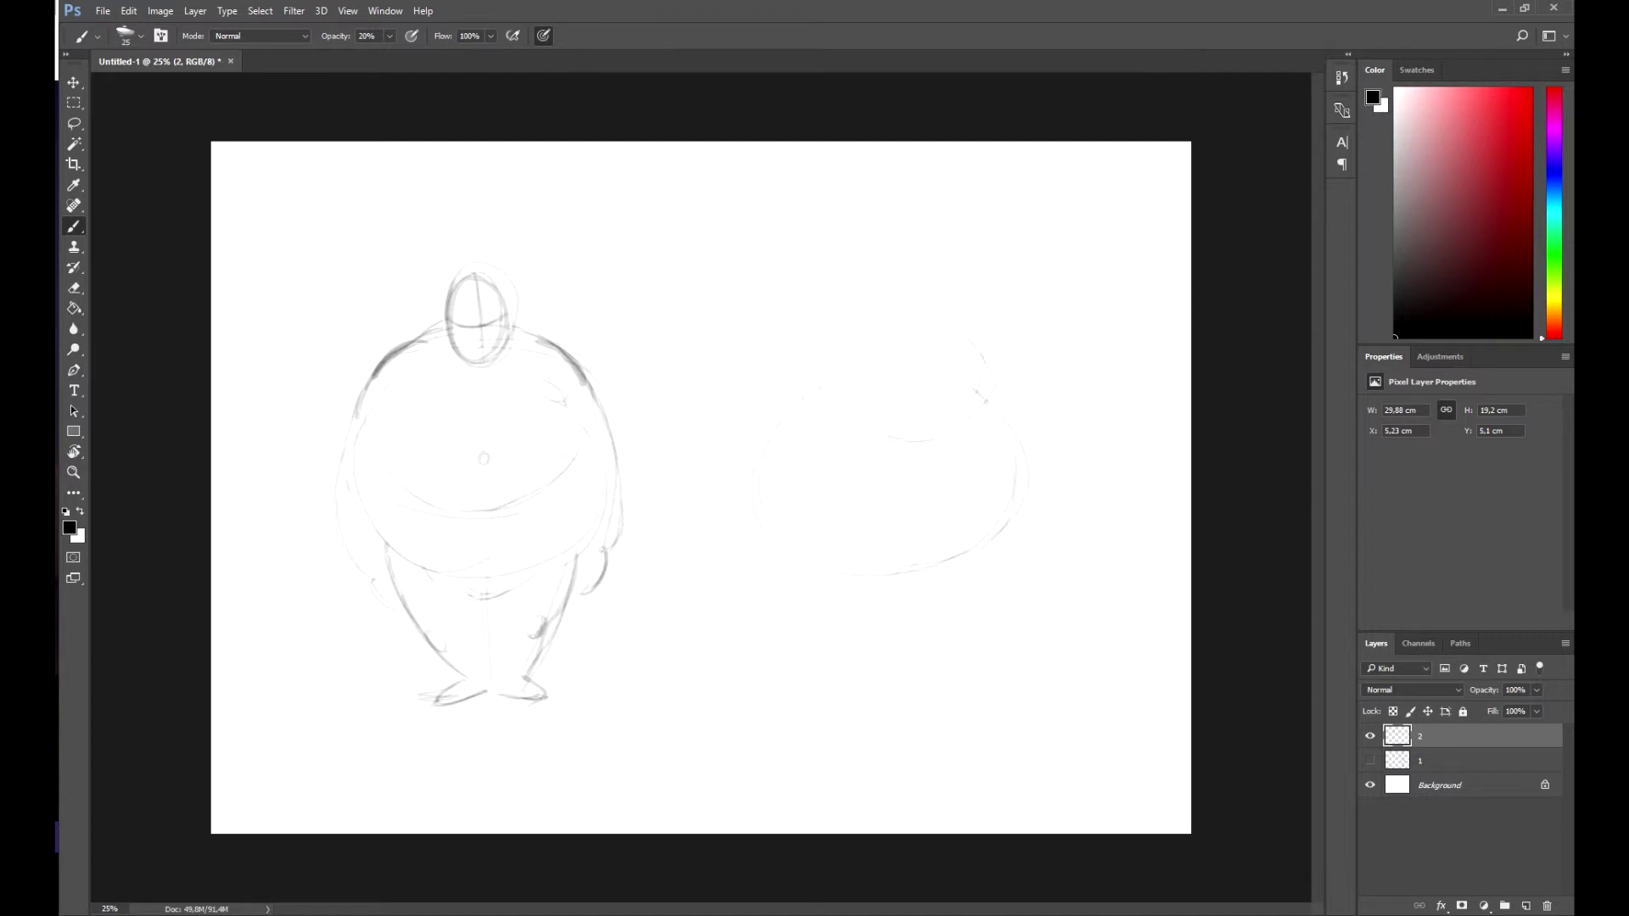
pyautogui.moveTo(999, 343)
pyautogui.mouseDown()
pyautogui.moveTo(981, 378)
pyautogui.moveTo(1027, 543)
pyautogui.mouseUp()
pyautogui.moveTo(932, 280)
pyautogui.mouseDown()
pyautogui.moveTo(878, 293)
pyautogui.moveTo(900, 346)
pyautogui.moveTo(792, 390)
pyautogui.moveTo(880, 388)
pyautogui.moveTo(849, 389)
pyautogui.mouseUp()
pyautogui.moveTo(947, 340); pyautogui.dragTo(991, 401)
pyautogui.moveTo(1000, 365); pyautogui.dragTo(984, 402)
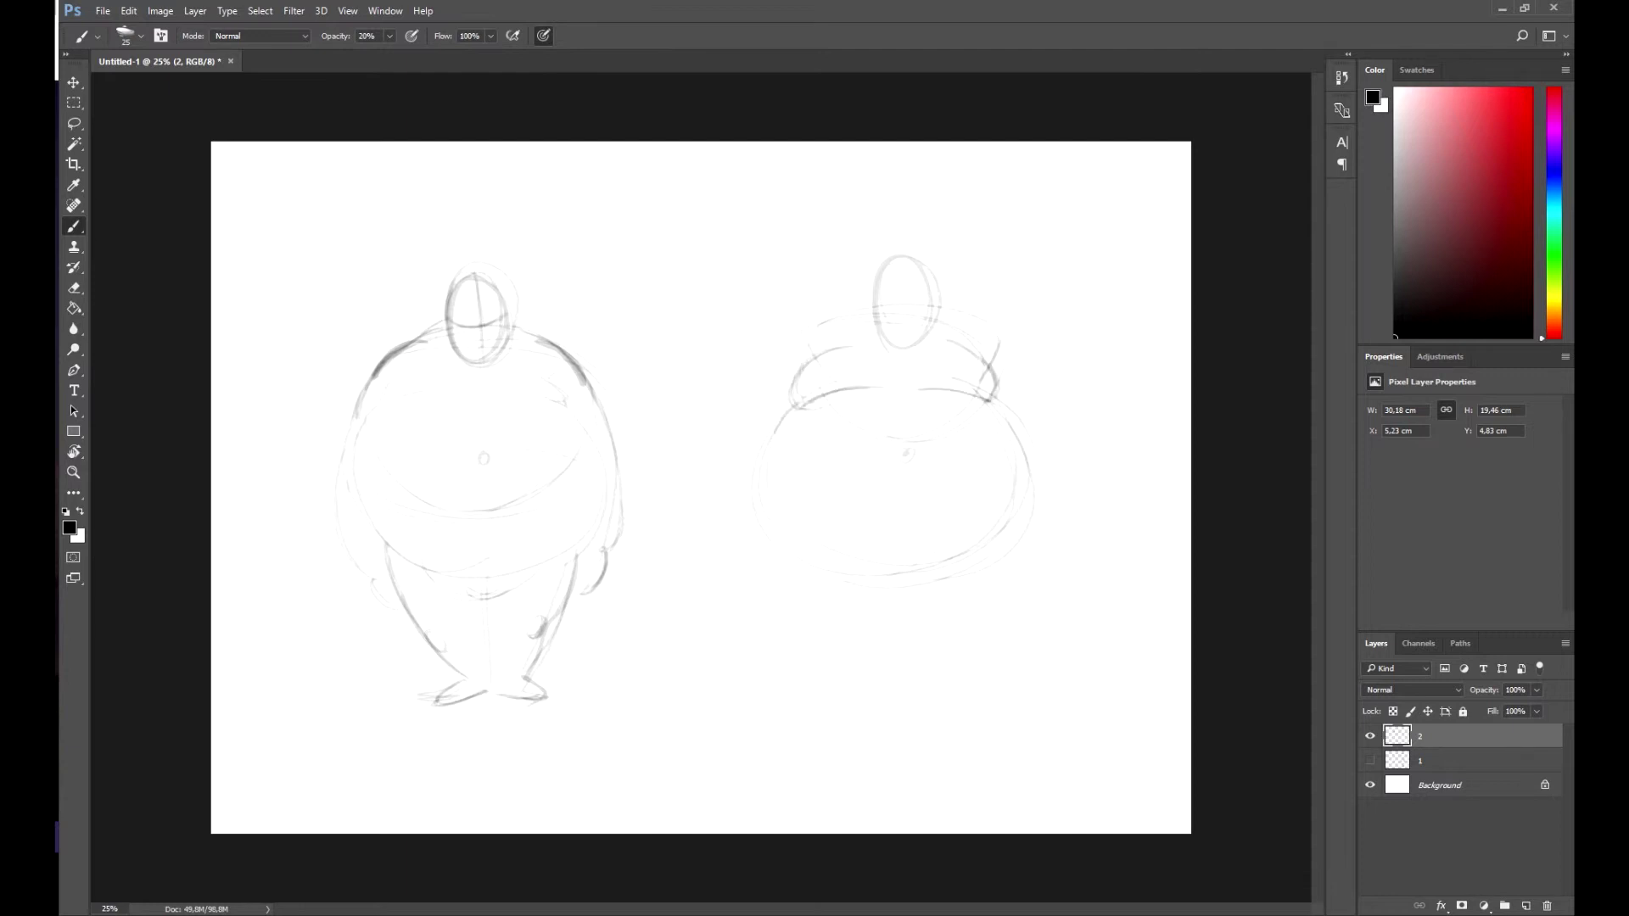
# Step: Darken the sides of the second heavyset figure's belly and the line of its shoulders
pyautogui.moveTo(795, 403); pyautogui.dragTo(769, 502)
pyautogui.moveTo(1017, 433); pyautogui.dragTo(1029, 493)
pyautogui.moveTo(807, 347)
pyautogui.mouseDown()
pyautogui.moveTo(872, 312)
pyautogui.moveTo(986, 351)
pyautogui.mouseUp()
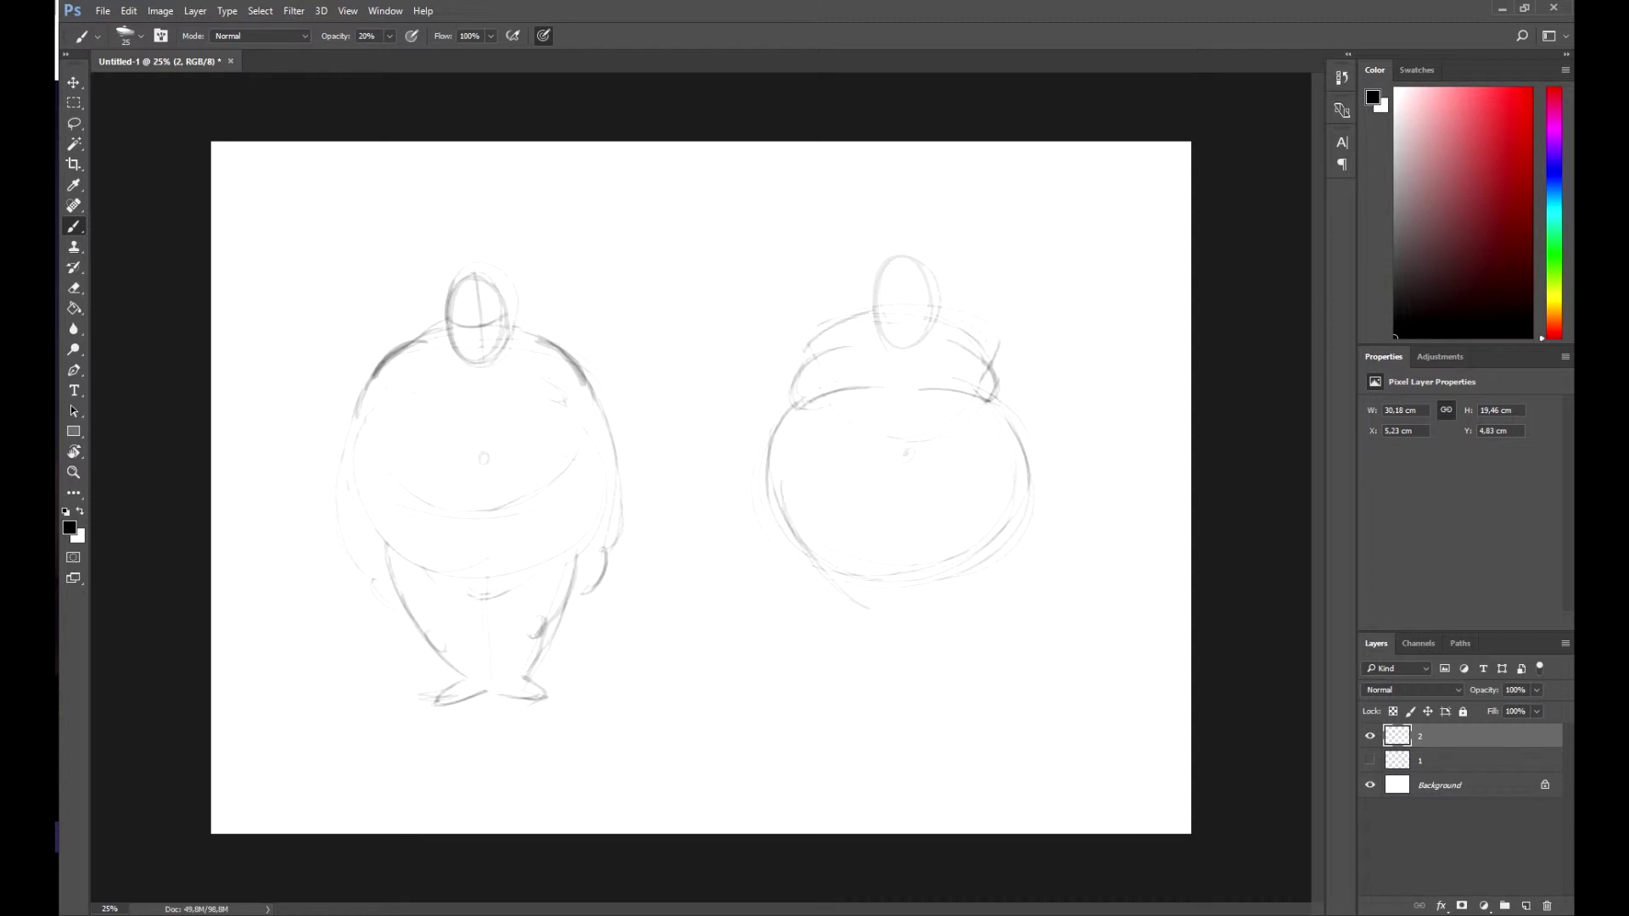
# Step: Sketch tapering legs and small feet below the second figure's belly, and redraw its head oval slightly higher
pyautogui.moveTo(797, 538); pyautogui.dragTo(857, 626)
pyautogui.hotkey('ctrl', 'z')
pyautogui.moveTo(974, 570); pyautogui.dragTo(933, 682)
pyautogui.moveTo(880, 324); pyautogui.dragTo(931, 311)
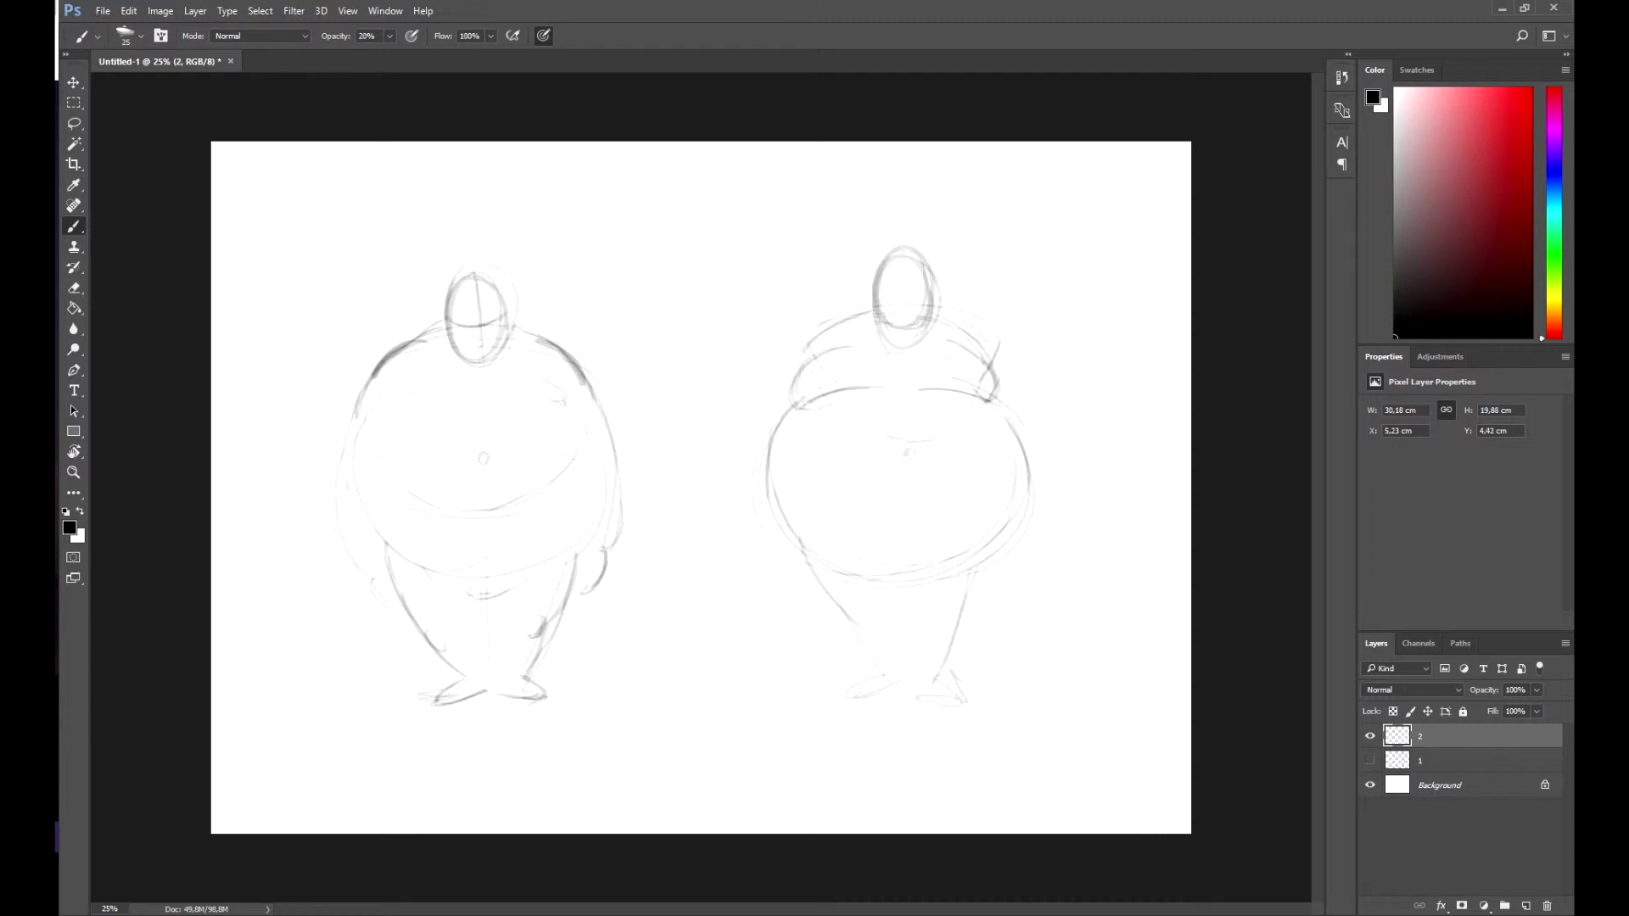
# Step: Draw the second heavyset figure's arms along its sides and reinforce both sides of the belly
pyautogui.moveTo(812, 341)
pyautogui.mouseDown()
pyautogui.moveTo(780, 402)
pyautogui.moveTo(765, 519)
pyautogui.mouseUp()
pyautogui.moveTo(1030, 466); pyautogui.dragTo(1020, 529)
pyautogui.hotkey('ctrl', 'z')
pyautogui.moveTo(820, 396)
pyautogui.mouseDown()
pyautogui.moveTo(774, 461)
pyautogui.moveTo(776, 514)
pyautogui.mouseUp()
pyautogui.moveTo(971, 400)
pyautogui.mouseDown()
pyautogui.moveTo(1035, 504)
pyautogui.moveTo(1023, 558)
pyautogui.mouseUp()
# Step: Darken the second heavyset figure's legs and feet, and draw the dividing line between the legs
pyautogui.moveTo(818, 562); pyautogui.dragTo(874, 657)
pyautogui.moveTo(908, 579); pyautogui.dragTo(908, 645)
pyautogui.moveTo(976, 565)
pyautogui.mouseDown()
pyautogui.moveTo(946, 652)
pyautogui.moveTo(857, 698)
pyautogui.moveTo(964, 694)
pyautogui.mouseUp()
pyautogui.moveTo(934, 698); pyautogui.dragTo(955, 700)
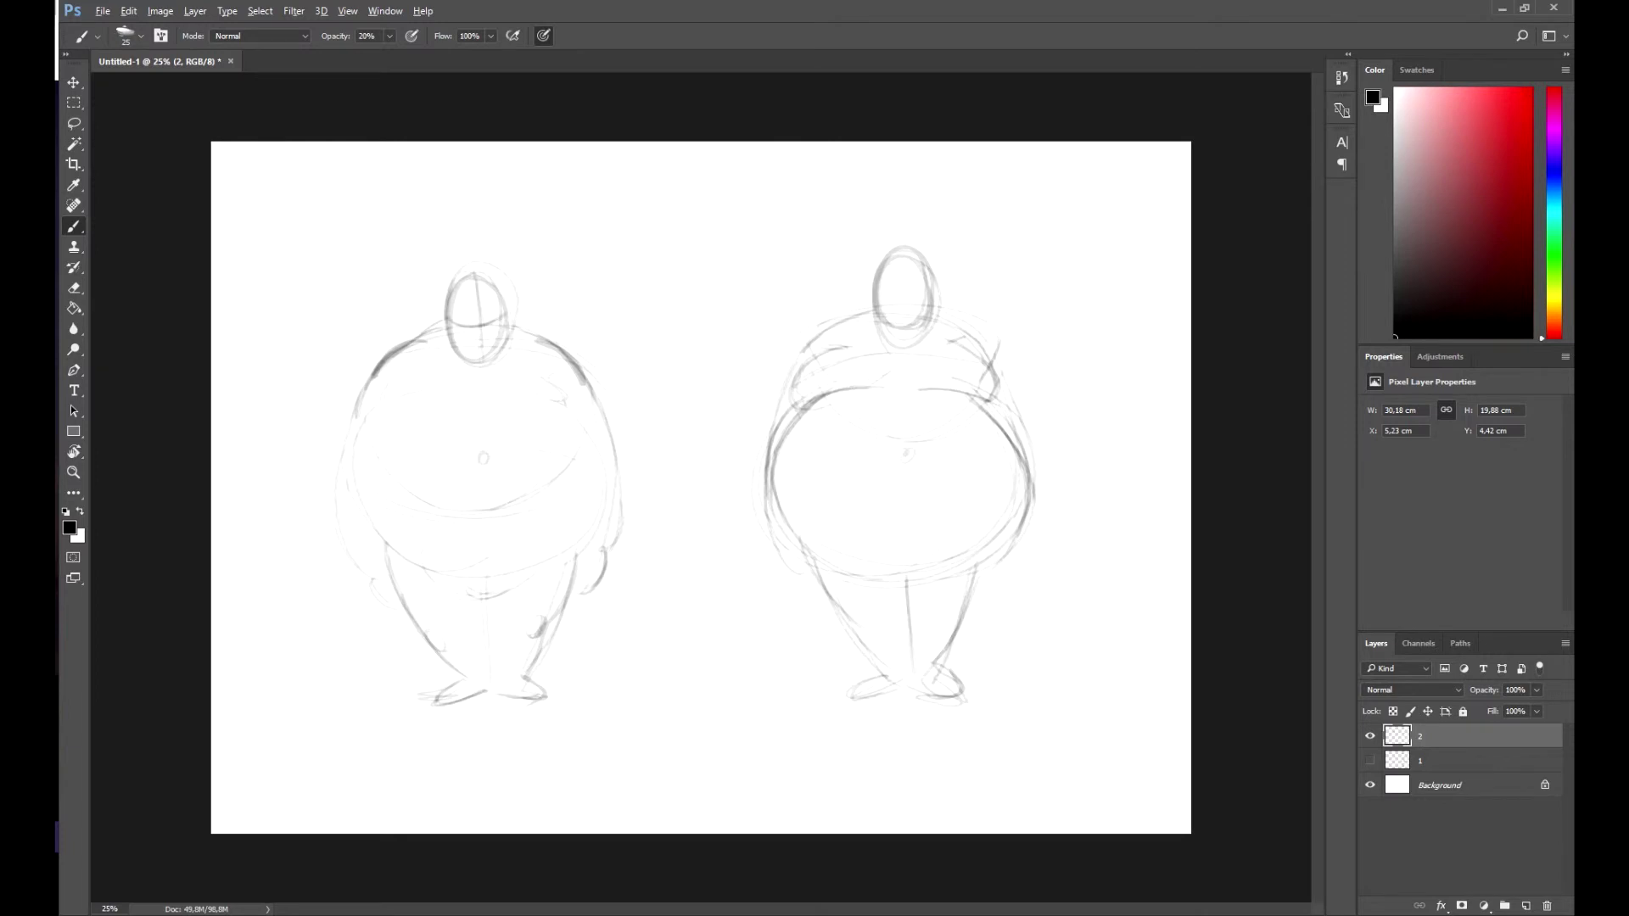
# Step: Define the second figure's underbust folds and lower belly outline, and add crossing guidelines on the face
pyautogui.moveTo(847, 388)
pyautogui.mouseDown()
pyautogui.moveTo(887, 374)
pyautogui.moveTo(981, 391)
pyautogui.mouseUp()
pyautogui.moveTo(797, 410); pyautogui.dragTo(828, 402)
pyautogui.moveTo(811, 566)
pyautogui.mouseDown()
pyautogui.moveTo(991, 536)
pyautogui.moveTo(1033, 485)
pyautogui.mouseUp()
pyautogui.moveTo(903, 256)
pyautogui.mouseDown()
pyautogui.moveTo(908, 341)
pyautogui.moveTo(907, 327)
pyautogui.mouseUp()
pyautogui.moveTo(877, 294); pyautogui.dragTo(936, 303)
pyautogui.moveTo(1021, 415); pyautogui.dragTo(1027, 486)
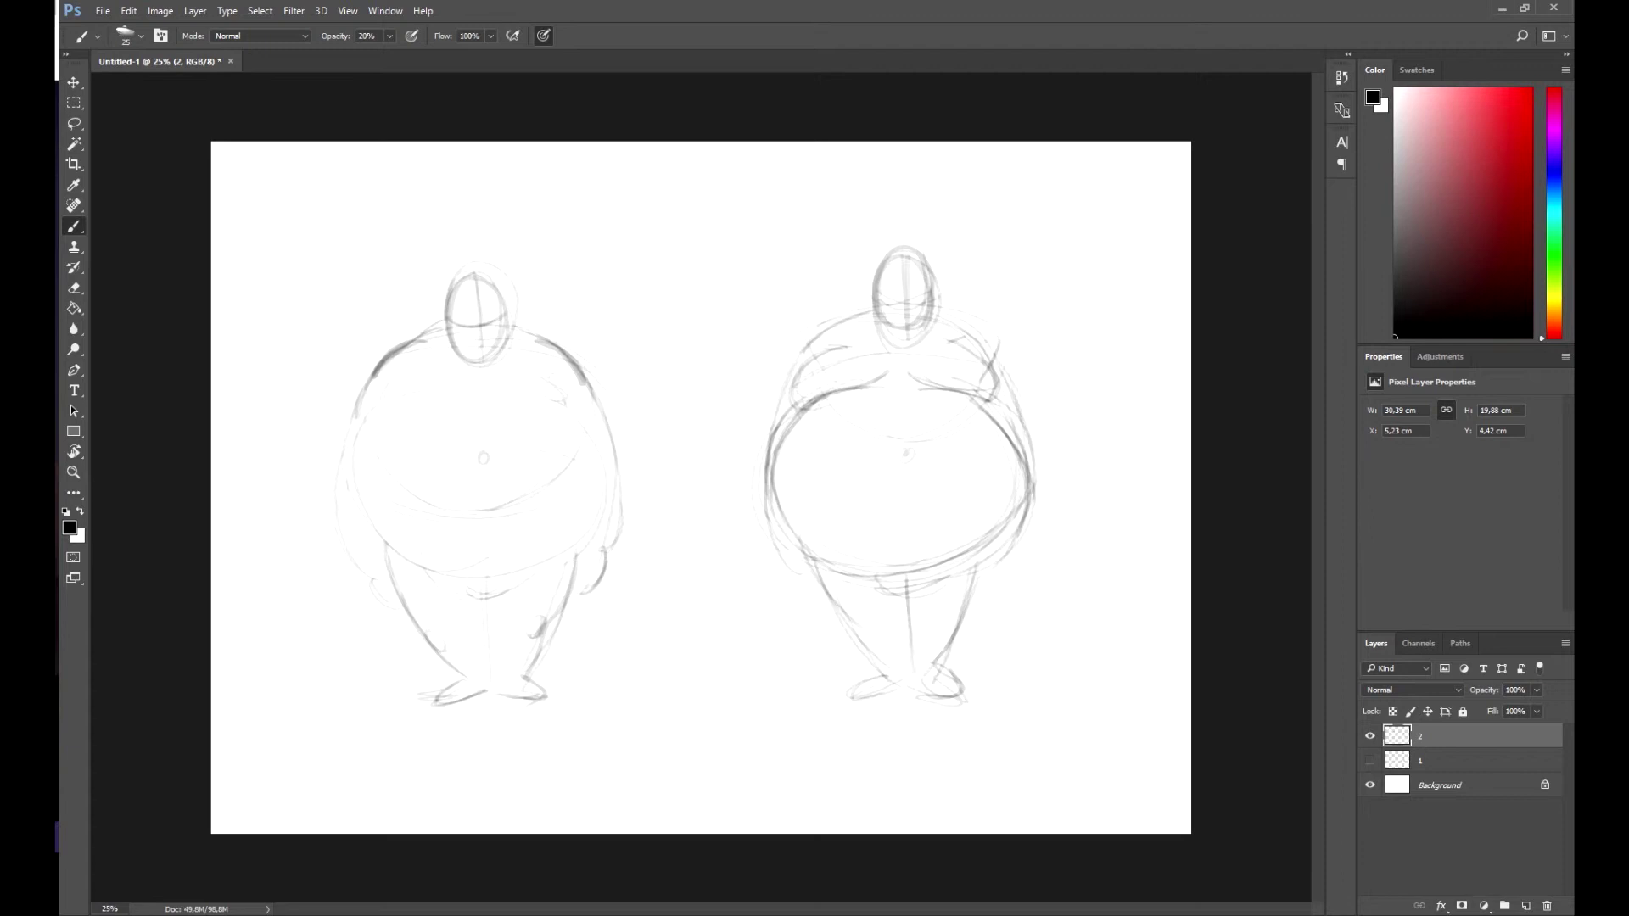
# Step: Reinforce the second heavyset figure's outer legs and the lower arm and hand on the canvas-right side
pyautogui.moveTo(856, 625); pyautogui.dragTo(875, 642)
pyautogui.moveTo(978, 577); pyautogui.dragTo(944, 630)
pyautogui.moveTo(1017, 534); pyautogui.dragTo(987, 574)
pyautogui.moveTo(1018, 536); pyautogui.dragTo(1030, 477)
# Step: Hide layer 2 and add a new layer named 3 above it
pyautogui.click(1370, 736)
pyautogui.click(1526, 905)
pyautogui.doubleClick(1431, 736)
pyautogui.write('3')
pyautogui.press('Return')
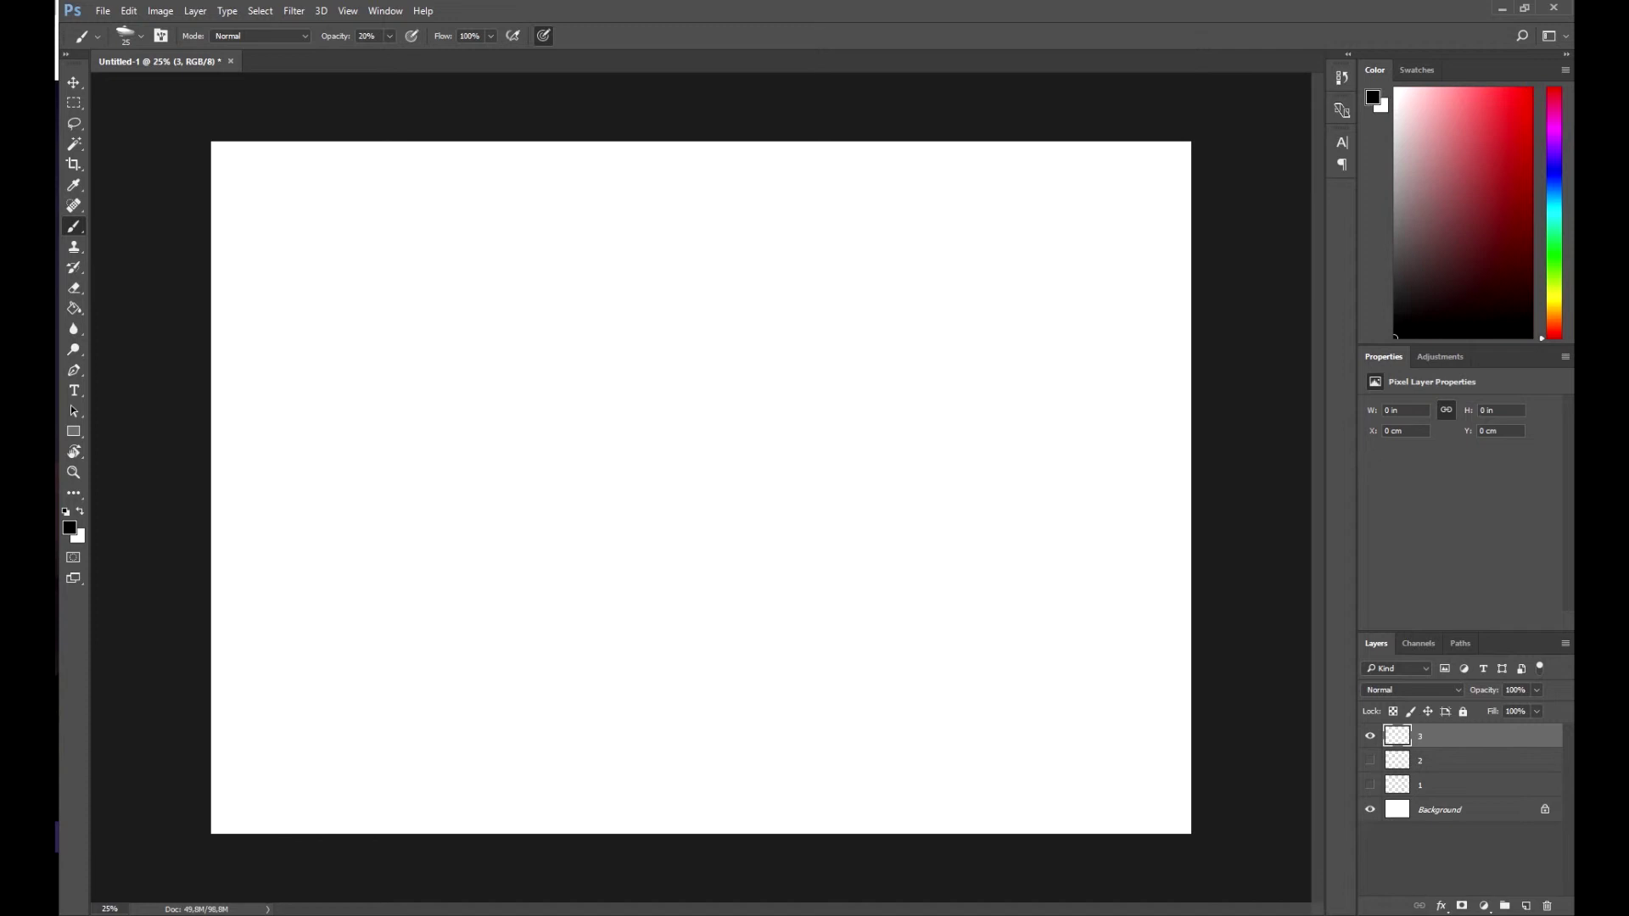
# Step: Rough in a narrow chest above a pear-shaped belly on the left half of the canvas, undoing the stray last strokes
pyautogui.moveTo(399, 330)
pyautogui.mouseDown()
pyautogui.moveTo(451, 350)
pyautogui.moveTo(501, 320)
pyautogui.moveTo(440, 440)
pyautogui.mouseUp()
pyautogui.moveTo(415, 357); pyautogui.dragTo(413, 509)
pyautogui.moveTo(515, 457); pyautogui.dragTo(489, 544)
pyautogui.moveTo(412, 463)
pyautogui.mouseDown()
pyautogui.moveTo(428, 537)
pyautogui.moveTo(509, 530)
pyautogui.mouseUp()
pyautogui.moveTo(402, 348); pyautogui.dragTo(424, 434)
pyautogui.moveTo(508, 335); pyautogui.dragTo(498, 418)
pyautogui.moveTo(416, 499)
pyautogui.mouseDown()
pyautogui.moveTo(425, 532)
pyautogui.moveTo(491, 536)
pyautogui.mouseUp()
pyautogui.hotkey('ctrl', 'alt', 'z')
pyautogui.hotkey('ctrl', 'alt', 'z')
pyautogui.hotkey('ctrl', 'alt', 'z')
pyautogui.hotkey('ctrl', 'alt', 'z')
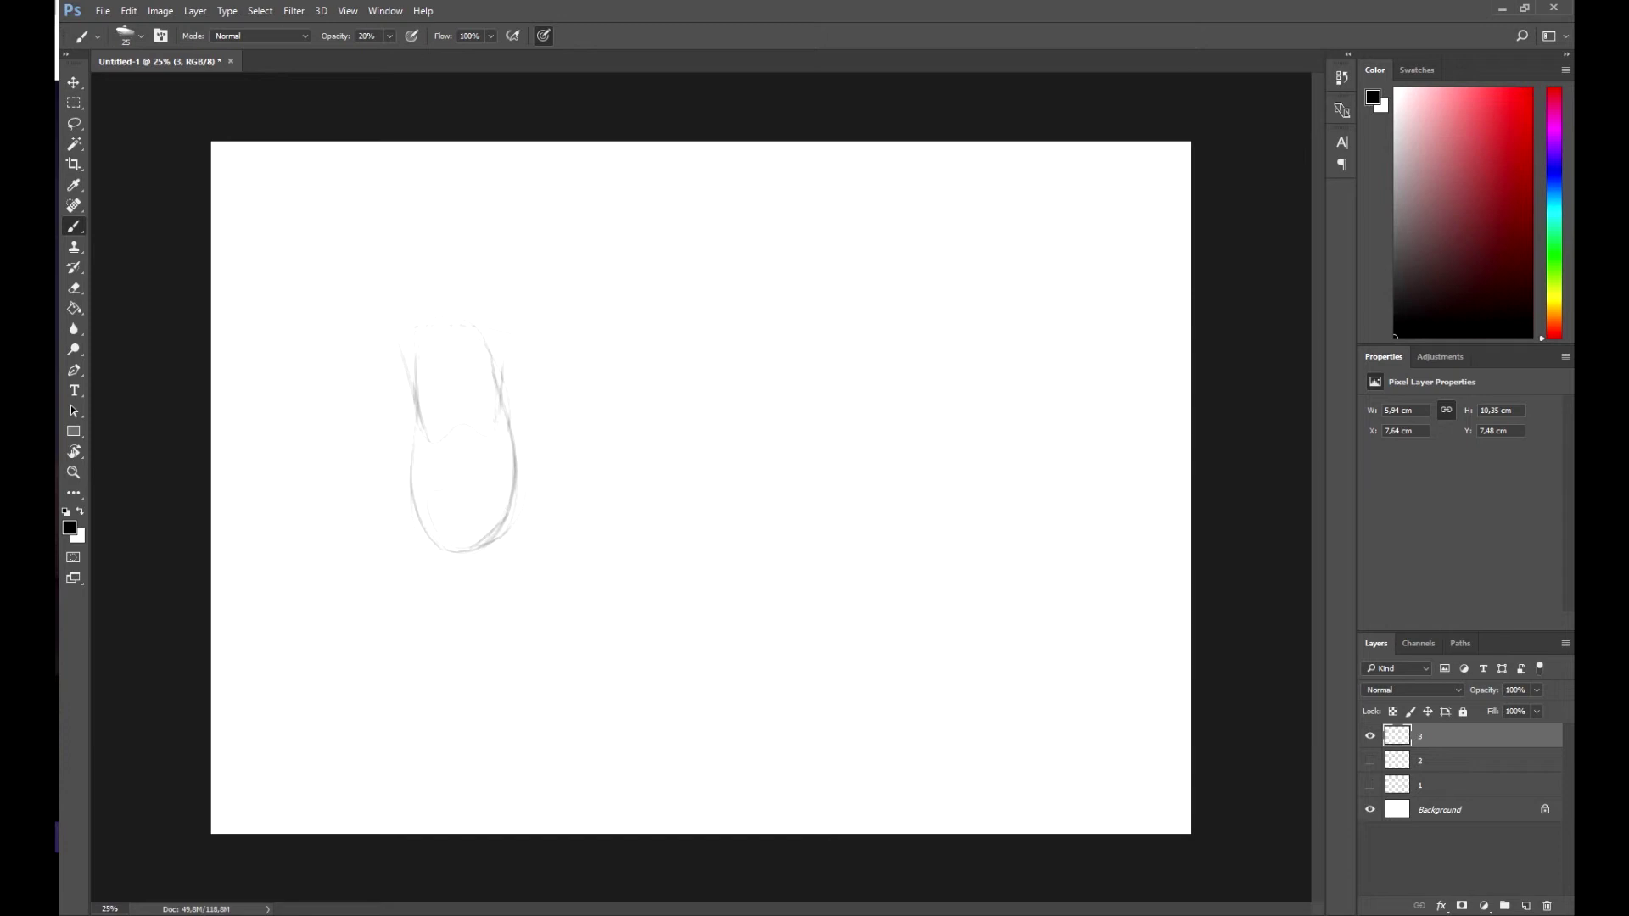
# Step: Sketch an oval head and slim neck above the pear-shaped torso, undoing the misplaced strokes
pyautogui.moveTo(428, 295)
pyautogui.mouseDown()
pyautogui.moveTo(445, 352)
pyautogui.moveTo(467, 346)
pyautogui.moveTo(443, 359)
pyautogui.moveTo(474, 335)
pyautogui.mouseUp()
pyautogui.hotkey('ctrl', 'alt', 'z')
pyautogui.hotkey('ctrl', 'alt', 'z')
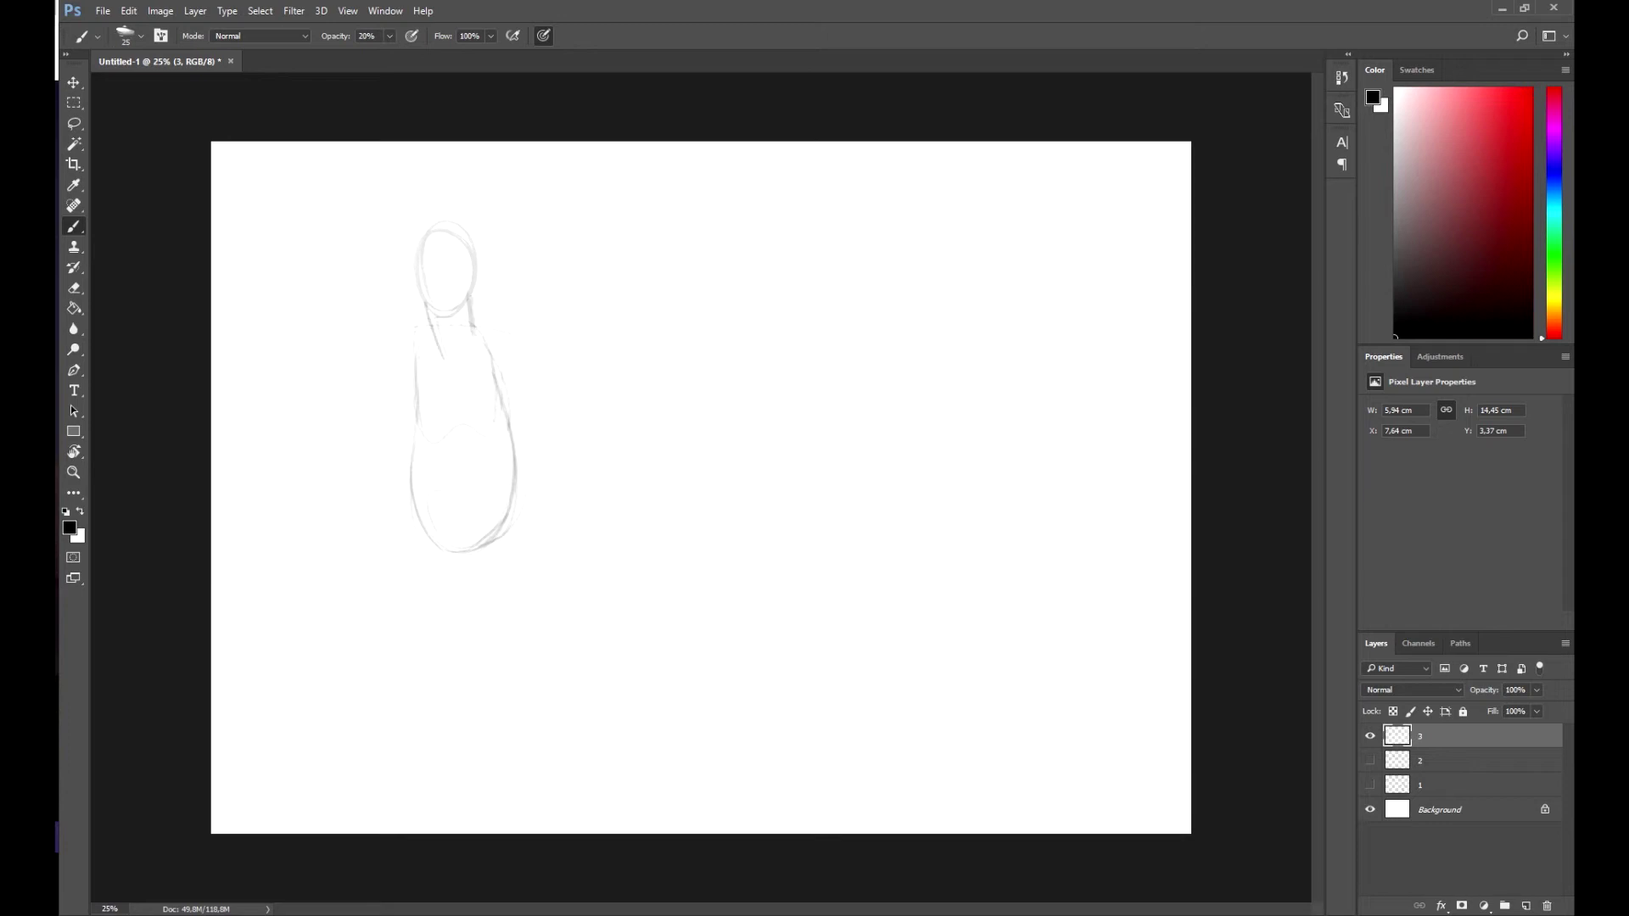
# Step: Rough in long tapering legs, short foot lines and a dividing line below the pear-shaped torso
pyautogui.moveTo(423, 375)
pyautogui.mouseDown()
pyautogui.moveTo(411, 499)
pyautogui.moveTo(464, 708)
pyautogui.mouseUp()
pyautogui.moveTo(515, 491)
pyautogui.mouseDown()
pyautogui.moveTo(492, 709)
pyautogui.moveTo(465, 722)
pyautogui.mouseUp()
pyautogui.moveTo(494, 720); pyautogui.dragTo(516, 723)
pyautogui.moveTo(462, 552); pyautogui.dragTo(458, 710)
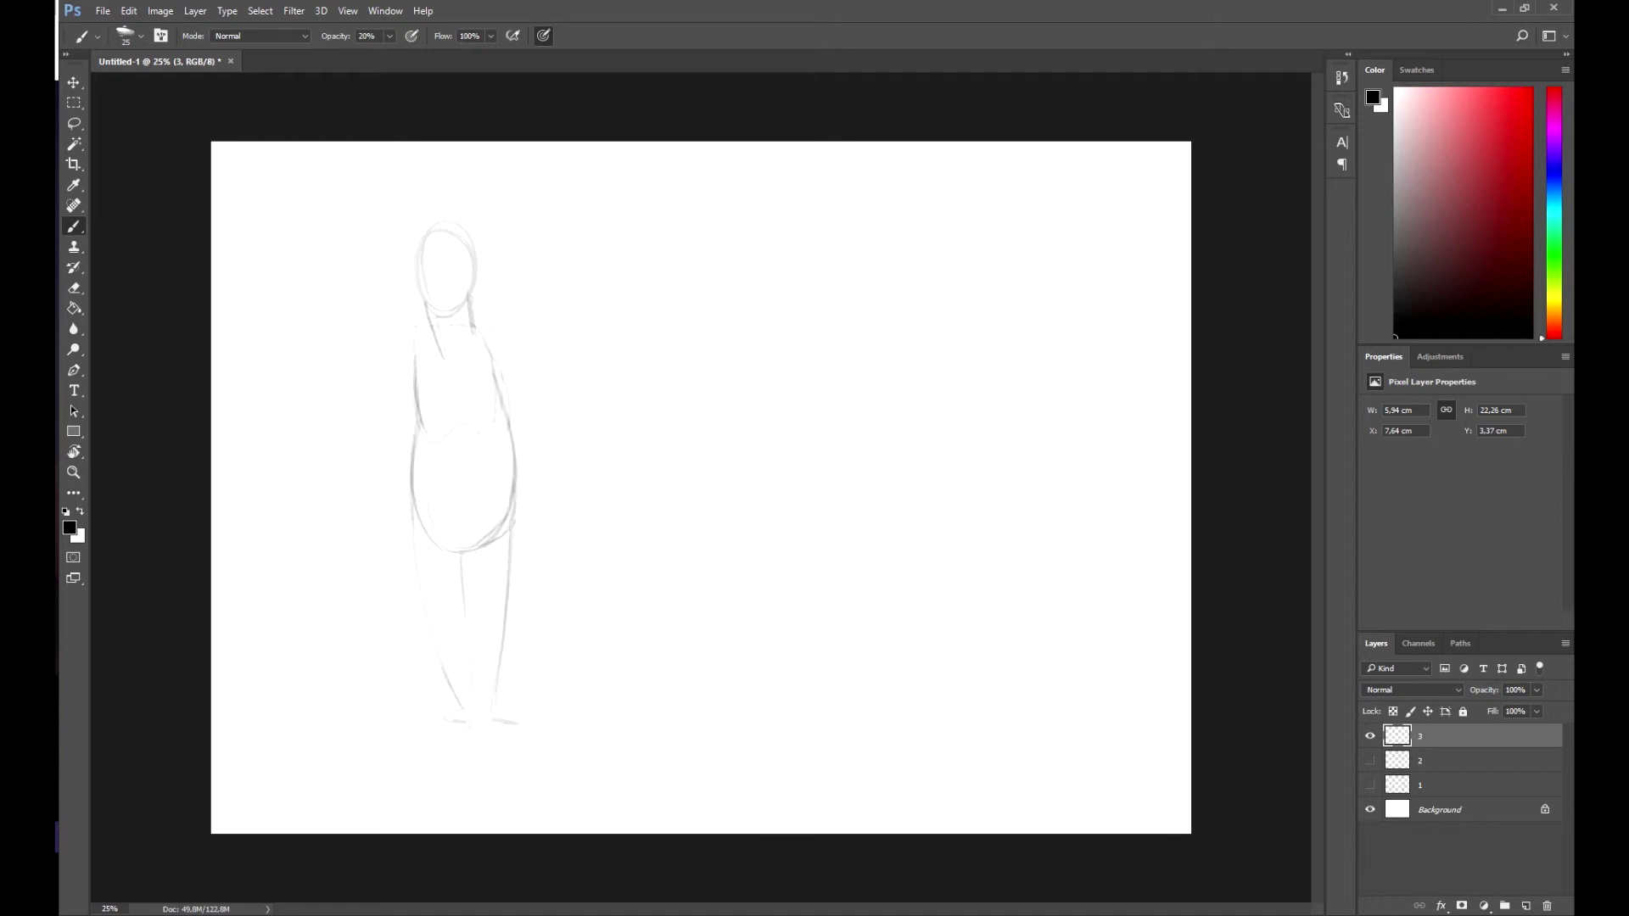
# Step: Define the pear-shaped figure's outer thighs, inner legs, knees and calves with darker strokes
pyautogui.moveTo(411, 511); pyautogui.dragTo(437, 617)
pyautogui.moveTo(412, 530)
pyautogui.mouseDown()
pyautogui.moveTo(451, 626)
pyautogui.moveTo(458, 720)
pyautogui.mouseUp()
pyautogui.moveTo(443, 644); pyautogui.dragTo(461, 700)
pyautogui.moveTo(473, 562); pyautogui.dragTo(490, 630)
pyautogui.moveTo(515, 513)
pyautogui.mouseDown()
pyautogui.moveTo(495, 707)
pyautogui.moveTo(513, 720)
pyautogui.mouseUp()
# Step: Erase the rough waist and side lines of the pear-shaped figure's torso
pyautogui.press('e')
pyautogui.moveTo(417, 386); pyautogui.dragTo(415, 465)
pyautogui.moveTo(450, 546); pyautogui.dragTo(476, 548)
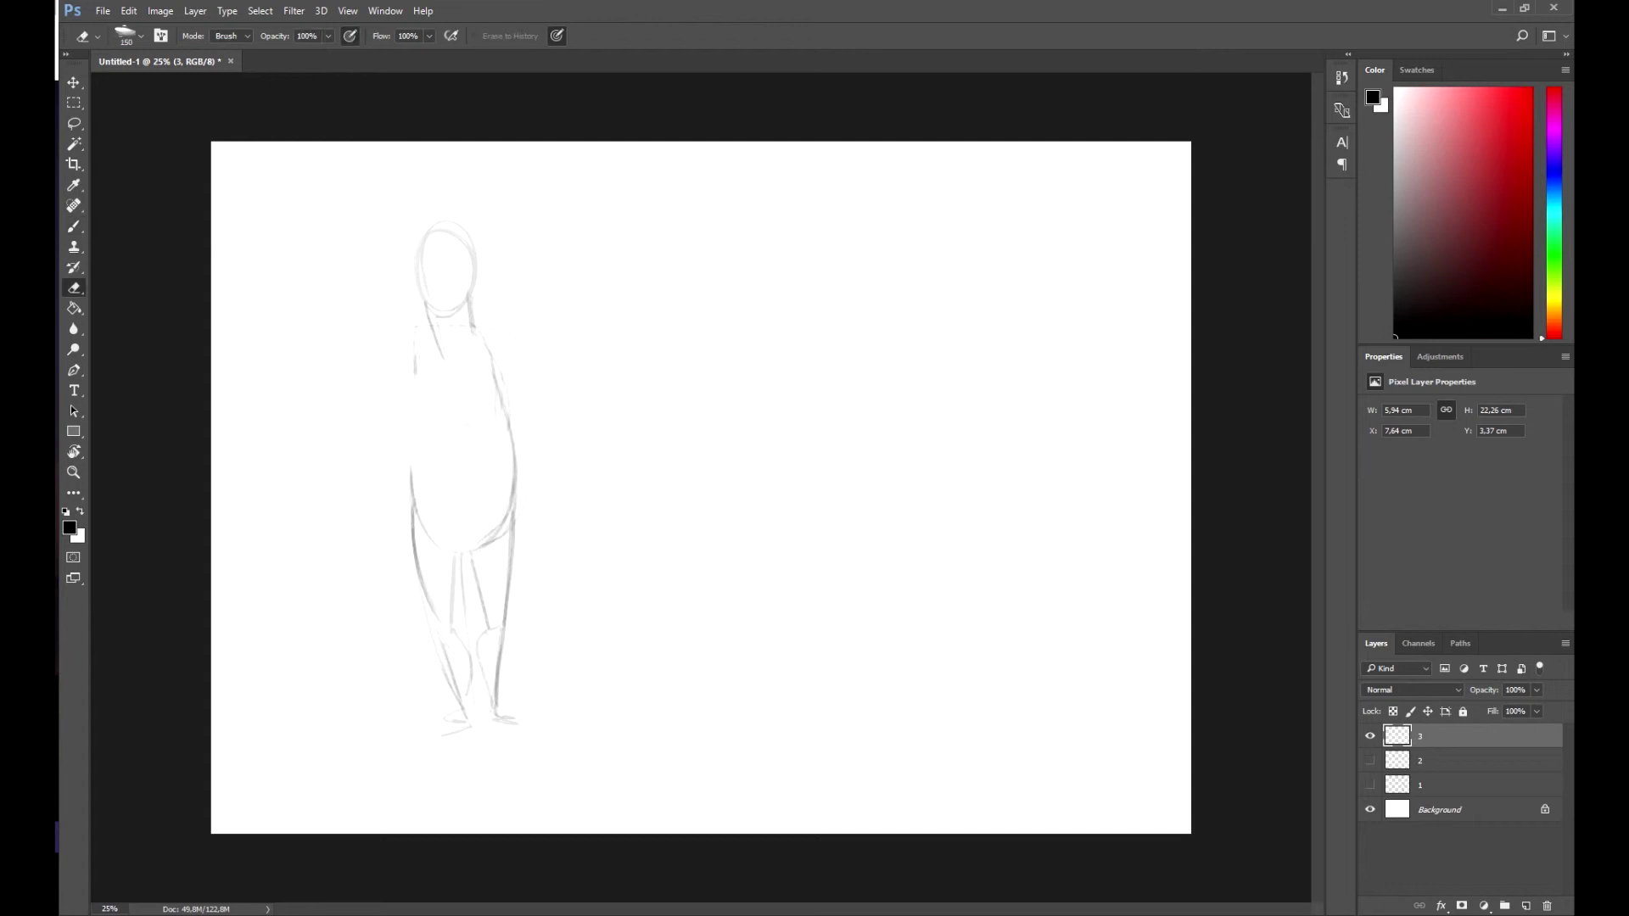
pyautogui.moveTo(498, 395); pyautogui.dragTo(514, 495)
# Step: Redraw both sides of the pear-shaped torso as smooth lines running from the shoulders to the hips
pyautogui.press('v')
pyautogui.press('b')
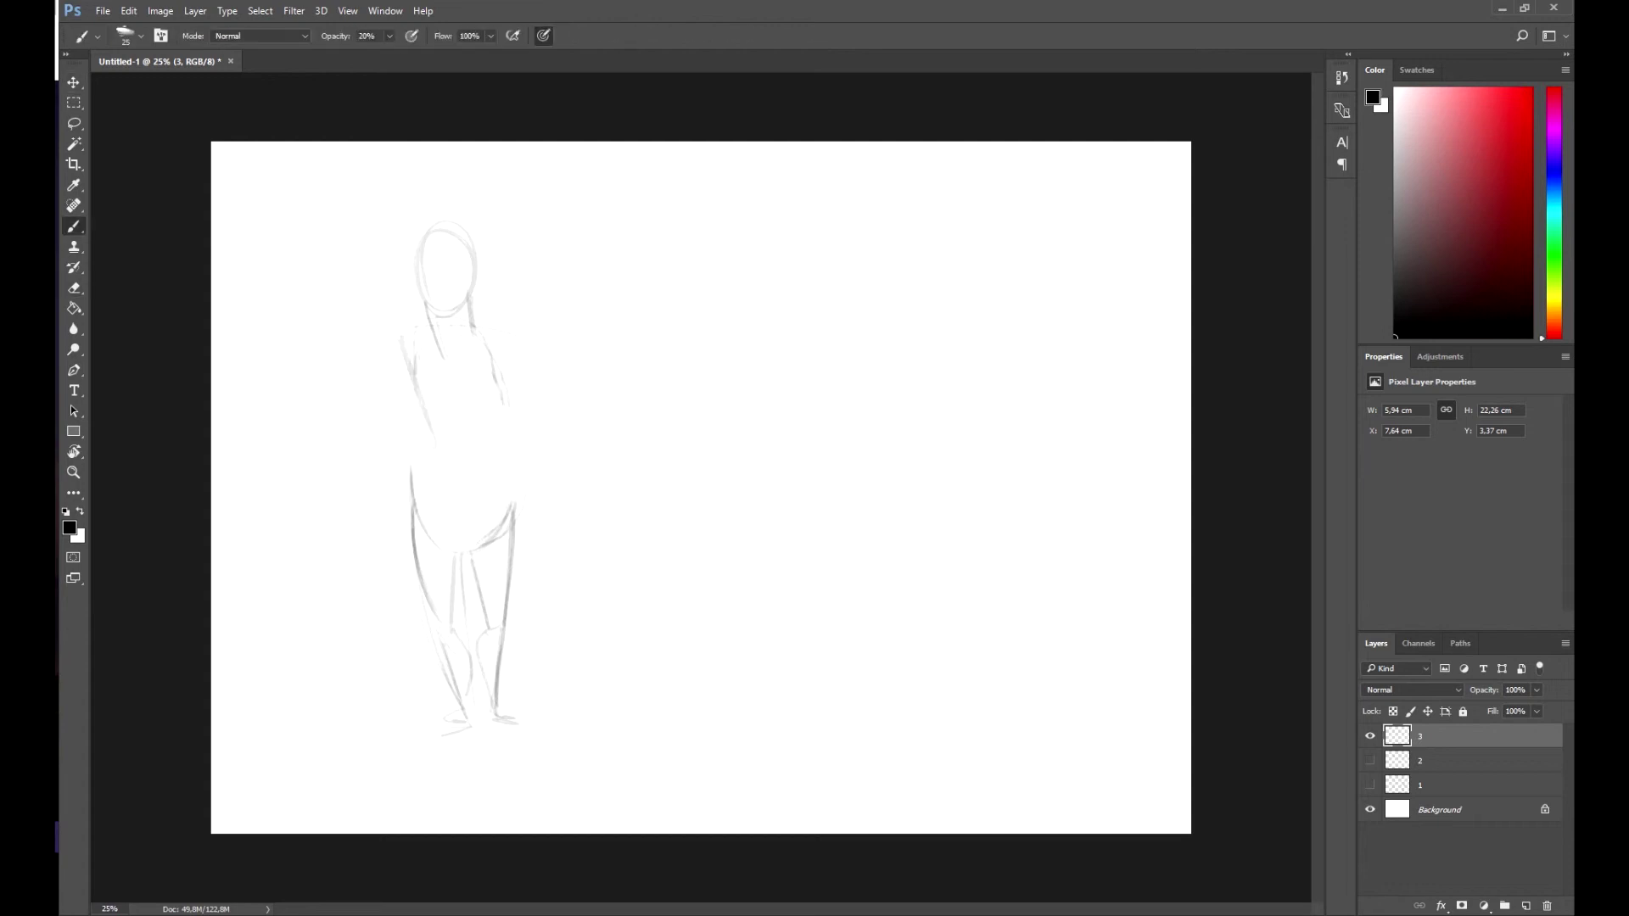
pyautogui.moveTo(412, 333); pyautogui.dragTo(430, 433)
pyautogui.hotkey('ctrl', 'z')
pyautogui.moveTo(424, 338); pyautogui.dragTo(413, 544)
pyautogui.moveTo(508, 447); pyautogui.dragTo(514, 527)
pyautogui.moveTo(482, 333); pyautogui.dragTo(513, 560)
# Step: Redraw the pear-shaped figure's neck lines and rounded shoulder line
pyautogui.press('e')
pyautogui.press('b')
pyautogui.moveTo(426, 303)
pyautogui.mouseDown()
pyautogui.moveTo(443, 358)
pyautogui.moveTo(454, 368)
pyautogui.moveTo(478, 339)
pyautogui.moveTo(495, 374)
pyautogui.mouseUp()
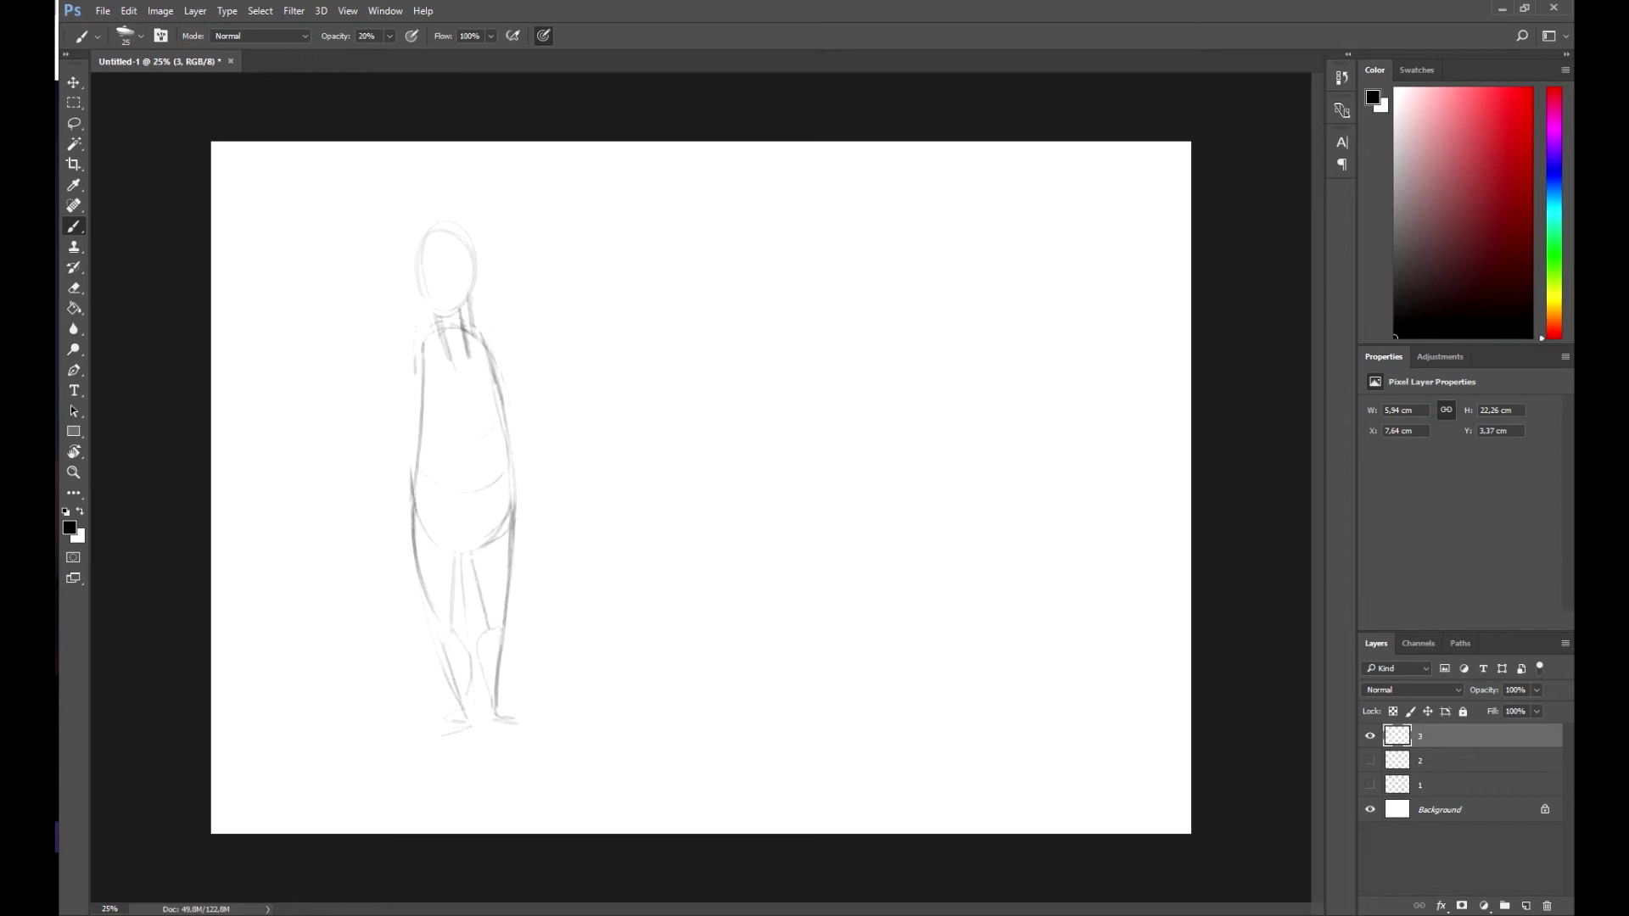
# Step: Draw the pear-shaped figure's arms with bulging forearms and hands along both sides, and add guidelines on the face
pyautogui.moveTo(406, 422); pyautogui.dragTo(399, 570)
pyautogui.moveTo(496, 357); pyautogui.dragTo(530, 556)
pyautogui.moveTo(534, 478); pyautogui.dragTo(534, 537)
pyautogui.moveTo(450, 245); pyautogui.dragTo(454, 290)
pyautogui.moveTo(518, 414); pyautogui.dragTo(535, 487)
pyautogui.moveTo(423, 344); pyautogui.dragTo(391, 507)
pyautogui.moveTo(399, 441); pyautogui.dragTo(403, 513)
pyautogui.moveTo(487, 346); pyautogui.dragTo(517, 431)
pyautogui.moveTo(528, 453)
pyautogui.mouseDown()
pyautogui.moveTo(538, 522)
pyautogui.moveTo(508, 502)
pyautogui.moveTo(509, 523)
pyautogui.moveTo(529, 517)
pyautogui.mouseUp()
pyautogui.moveTo(521, 443); pyautogui.dragTo(528, 537)
# Step: Erase the stray lines around the pear-shaped figure's arm and hand on the canvas-right side
pyautogui.press('e')
pyautogui.moveTo(524, 409); pyautogui.dragTo(518, 435)
pyautogui.moveTo(509, 366); pyautogui.dragTo(500, 406)
pyautogui.moveTo(537, 498); pyautogui.dragTo(534, 530)
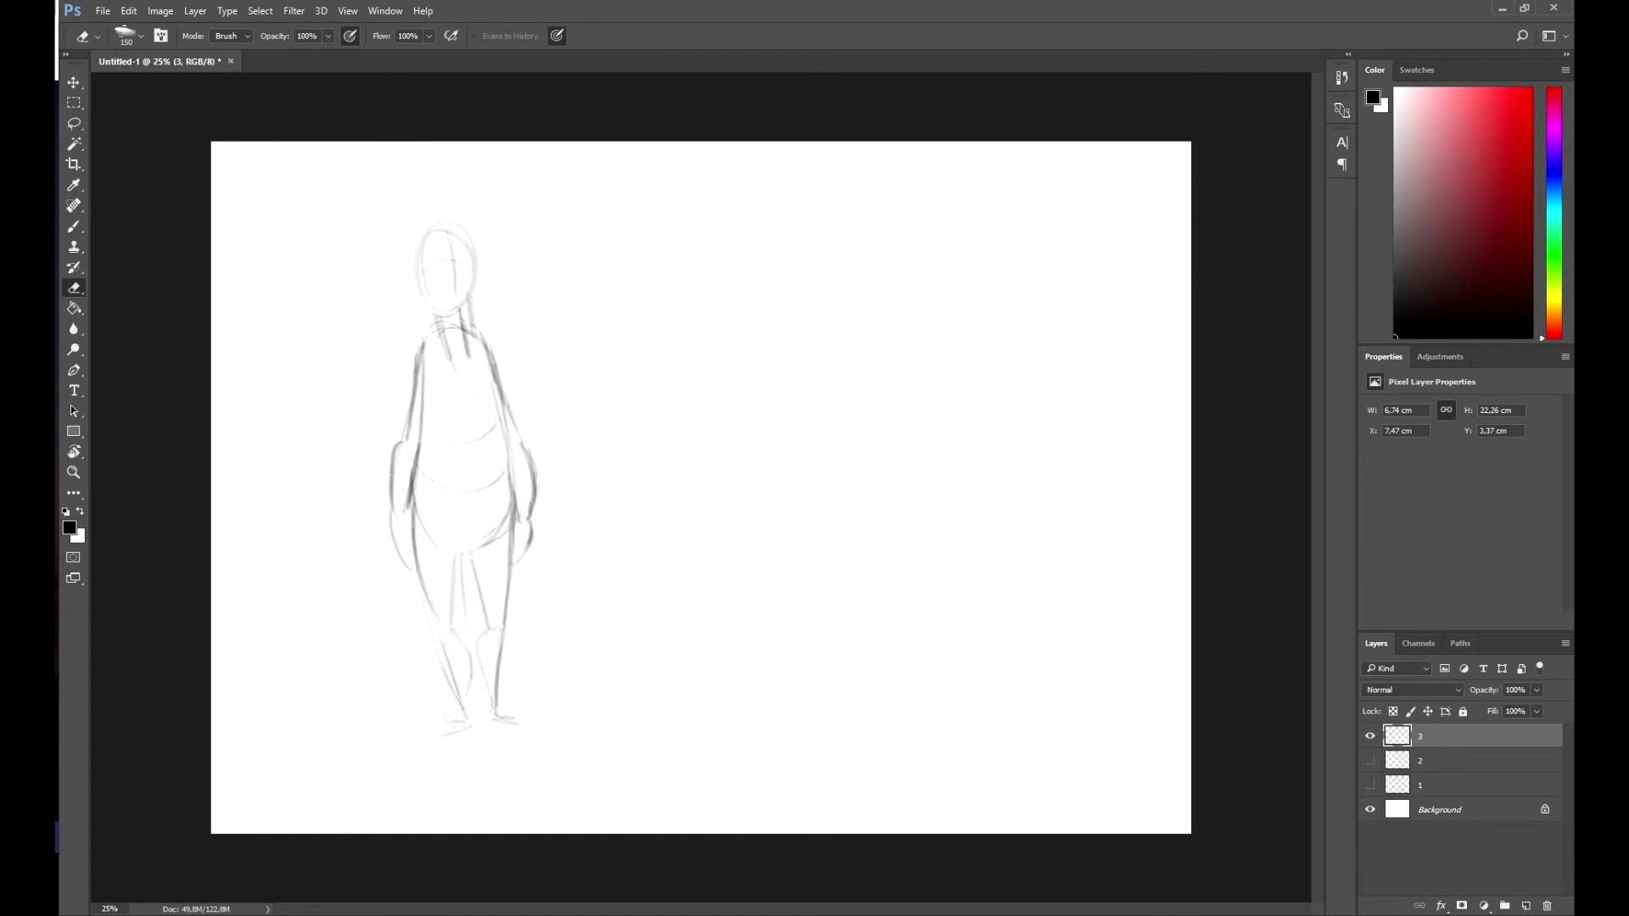
# Step: Erase the overlapping neck lines of the pear-shaped figure and redraw the neck with cleaner strokes
pyautogui.moveTo(473, 306); pyautogui.dragTo(451, 363)
pyautogui.press('v')
pyautogui.press('b')
pyautogui.moveTo(461, 313); pyautogui.dragTo(468, 354)
# Step: Erase the extra lines between the pear-shaped figure's legs and redraw the foot on the canvas-left side
pyautogui.press('e')
pyautogui.moveTo(463, 571); pyautogui.dragTo(475, 652)
pyautogui.press('b')
pyautogui.moveTo(463, 711); pyautogui.dragTo(437, 732)
pyautogui.moveTo(468, 706); pyautogui.dragTo(476, 728)
# Step: Darken the pear-shaped figure's calves and inner thigh, shape the other foot, and reinforce the side of the head
pyautogui.moveTo(440, 653); pyautogui.dragTo(461, 703)
pyautogui.moveTo(440, 651); pyautogui.dragTo(467, 708)
pyautogui.moveTo(503, 634)
pyautogui.mouseDown()
pyautogui.moveTo(499, 693)
pyautogui.moveTo(519, 730)
pyautogui.mouseUp()
pyautogui.moveTo(468, 560); pyautogui.dragTo(489, 631)
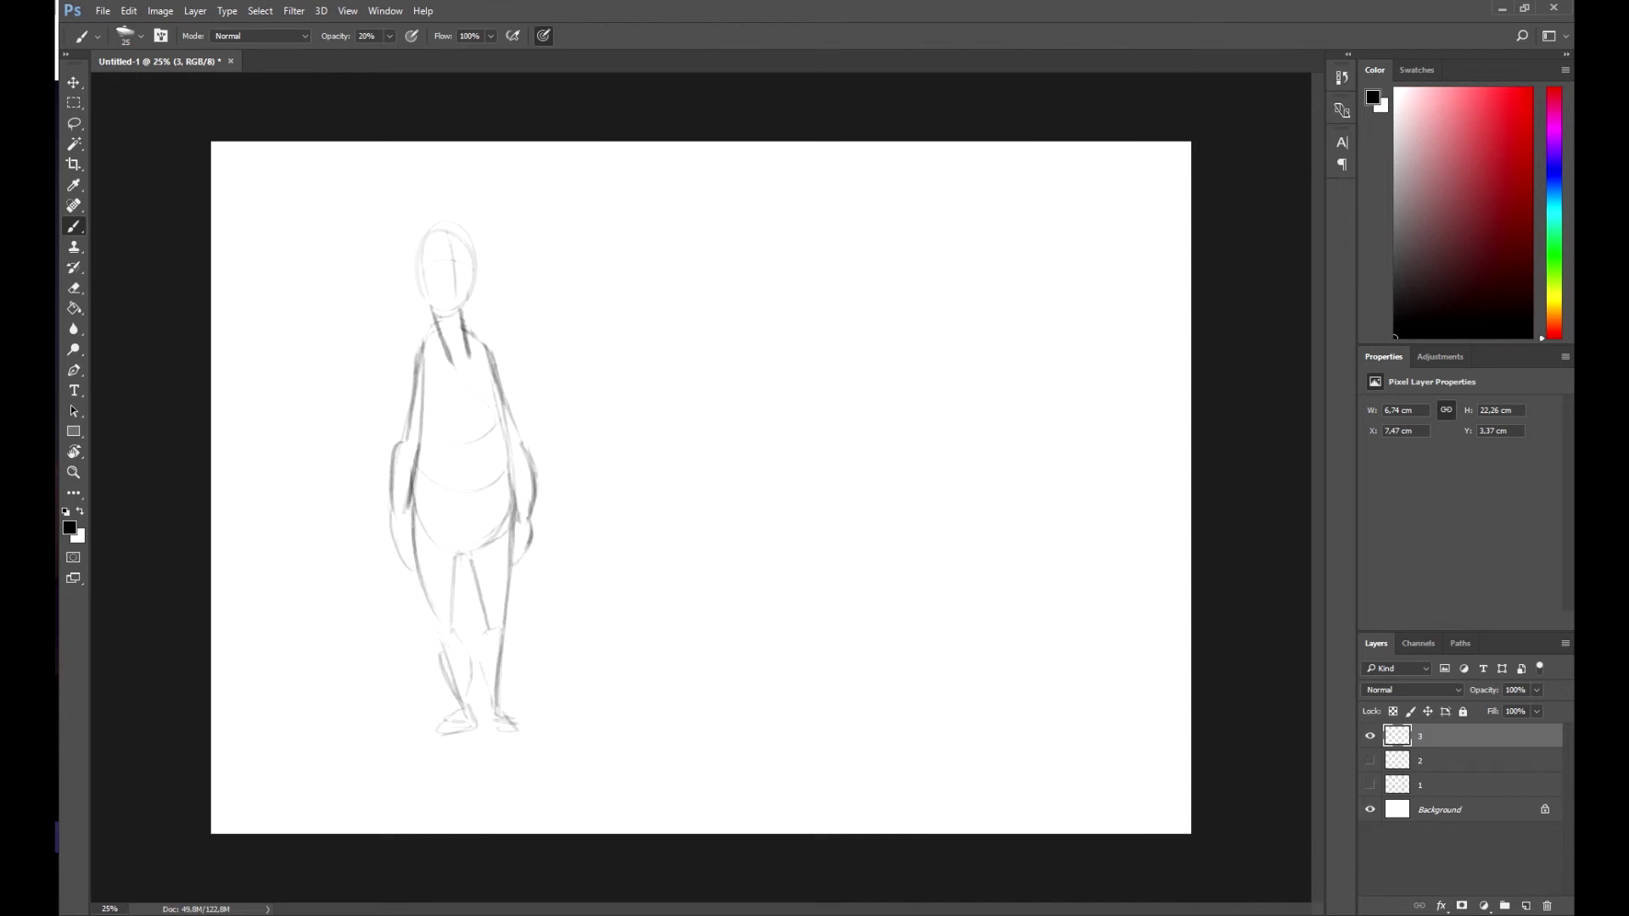
pyautogui.moveTo(434, 226); pyautogui.dragTo(428, 315)
# Step: Rough in a second slim figure's ribcage oval, centre line and wider rounded hips on the right half of the canvas
pyautogui.click(843, 263)
pyautogui.moveTo(896, 360); pyautogui.dragTo(865, 437)
pyautogui.moveTo(819, 483); pyautogui.dragTo(933, 490)
pyautogui.moveTo(826, 331)
pyautogui.mouseDown()
pyautogui.moveTo(841, 441)
pyautogui.moveTo(836, 426)
pyautogui.moveTo(822, 503)
pyautogui.moveTo(855, 545)
pyautogui.mouseUp()
pyautogui.moveTo(901, 419); pyautogui.dragTo(874, 546)
pyautogui.moveTo(918, 494); pyautogui.dragTo(882, 545)
pyautogui.moveTo(900, 427); pyautogui.dragTo(886, 540)
# Step: Darken both sides of the second slim figure's ribcage down to its narrow waist
pyautogui.moveTo(900, 350); pyautogui.dragTo(891, 423)
pyautogui.moveTo(848, 317)
pyautogui.mouseDown()
pyautogui.moveTo(891, 434)
pyautogui.moveTo(824, 395)
pyautogui.moveTo(842, 437)
pyautogui.mouseUp()
pyautogui.moveTo(828, 327)
pyautogui.mouseDown()
pyautogui.moveTo(891, 352)
pyautogui.moveTo(891, 426)
pyautogui.mouseUp()
pyautogui.moveTo(893, 359); pyautogui.dragTo(890, 429)
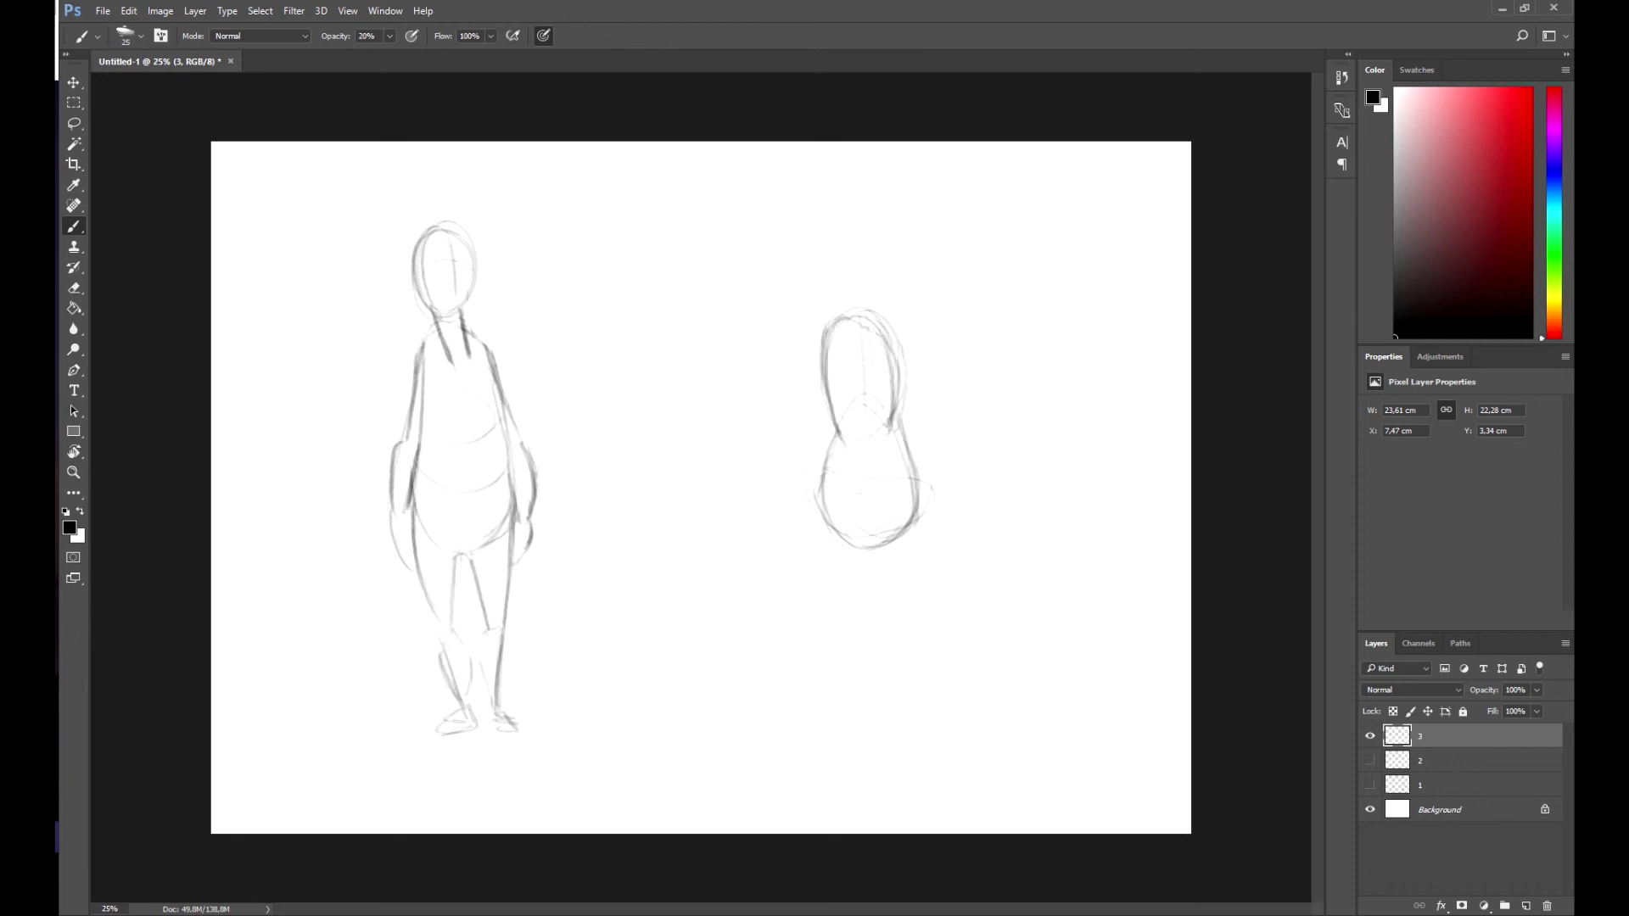
# Step: Sketch an oval head above the second slim figure's ribcage
pyautogui.moveTo(848, 215); pyautogui.dragTo(871, 296)
pyautogui.moveTo(845, 213)
pyautogui.mouseDown()
pyautogui.moveTo(824, 285)
pyautogui.moveTo(853, 306)
pyautogui.mouseUp()
pyautogui.moveTo(879, 248); pyautogui.dragTo(873, 294)
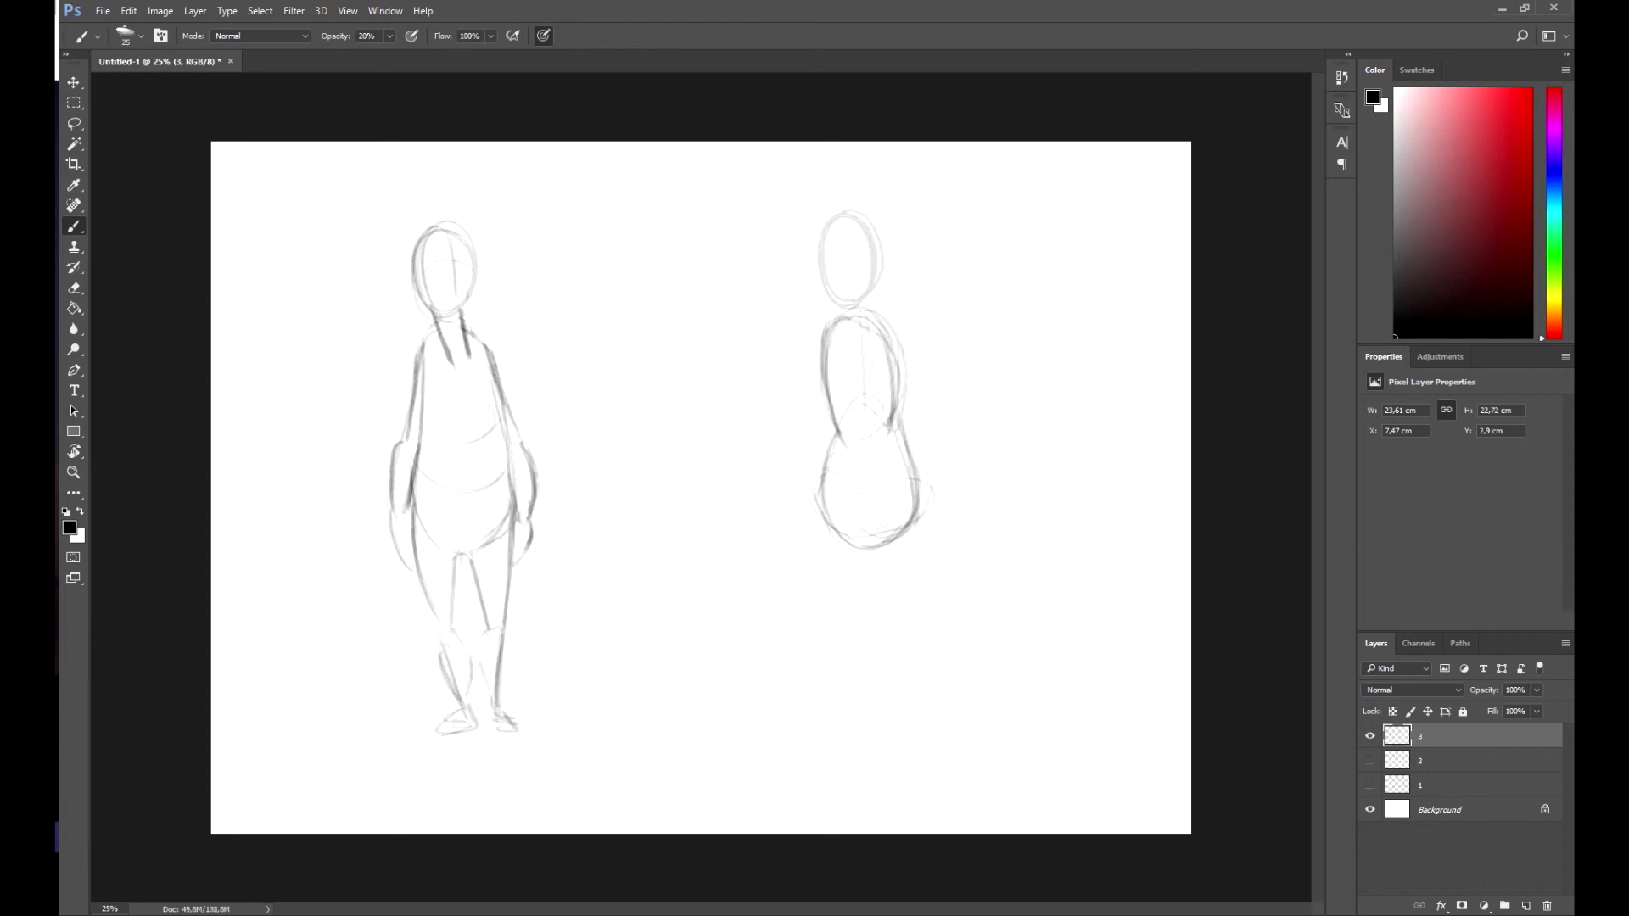
# Step: Rough in the second slim figure's tapering outer leg lines below the hips, and add its bust and neck
pyautogui.moveTo(818, 494); pyautogui.dragTo(837, 629)
pyautogui.moveTo(916, 513); pyautogui.dragTo(896, 709)
pyautogui.moveTo(825, 355)
pyautogui.mouseDown()
pyautogui.moveTo(814, 383)
pyautogui.moveTo(900, 377)
pyautogui.moveTo(839, 384)
pyautogui.mouseUp()
pyautogui.moveTo(850, 307)
pyautogui.mouseDown()
pyautogui.moveTo(845, 347)
pyautogui.moveTo(868, 336)
pyautogui.mouseUp()
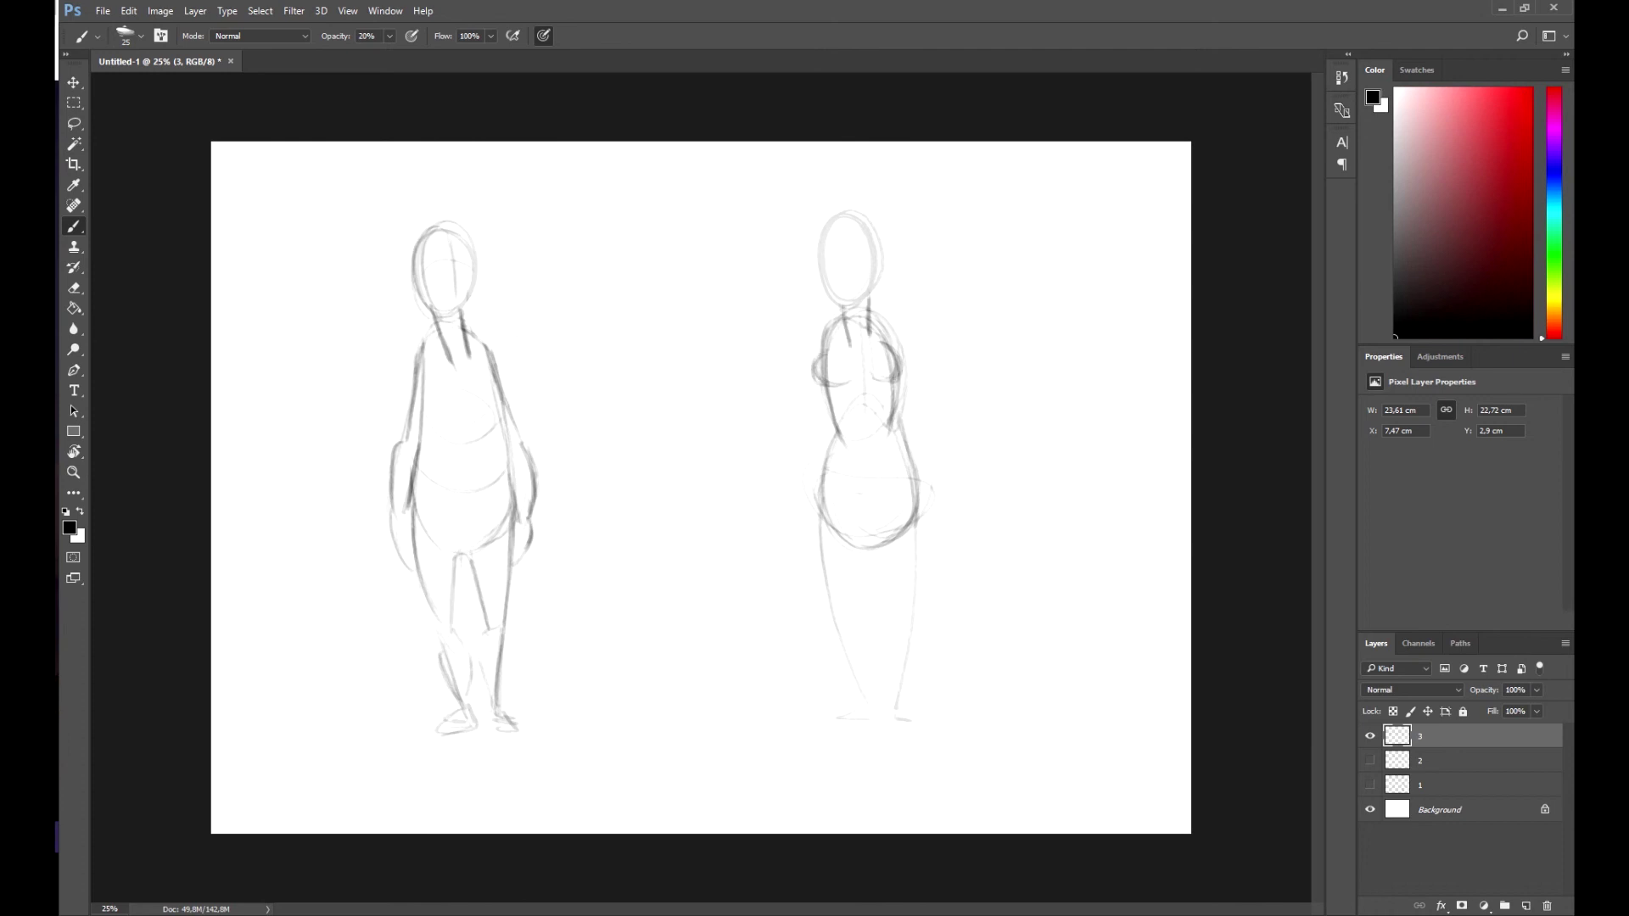
# Step: Sketch both arms hanging from the second slim figure's shoulders to beside its hips, and add crossing face guidelines on the head
pyautogui.moveTo(813, 357); pyautogui.dragTo(807, 434)
pyautogui.moveTo(902, 352); pyautogui.dragTo(910, 385)
pyautogui.moveTo(814, 375); pyautogui.dragTo(802, 509)
pyautogui.moveTo(825, 429)
pyautogui.mouseDown()
pyautogui.moveTo(802, 543)
pyautogui.moveTo(809, 530)
pyautogui.mouseUp()
pyautogui.moveTo(909, 372); pyautogui.dragTo(916, 418)
pyautogui.moveTo(905, 359); pyautogui.dragTo(916, 420)
pyautogui.moveTo(916, 416)
pyautogui.mouseDown()
pyautogui.moveTo(933, 517)
pyautogui.moveTo(921, 526)
pyautogui.moveTo(928, 501)
pyautogui.mouseUp()
pyautogui.moveTo(841, 320)
pyautogui.mouseDown()
pyautogui.moveTo(823, 354)
pyautogui.moveTo(900, 357)
pyautogui.moveTo(908, 386)
pyautogui.mouseUp()
pyautogui.moveTo(854, 243); pyautogui.dragTo(857, 298)
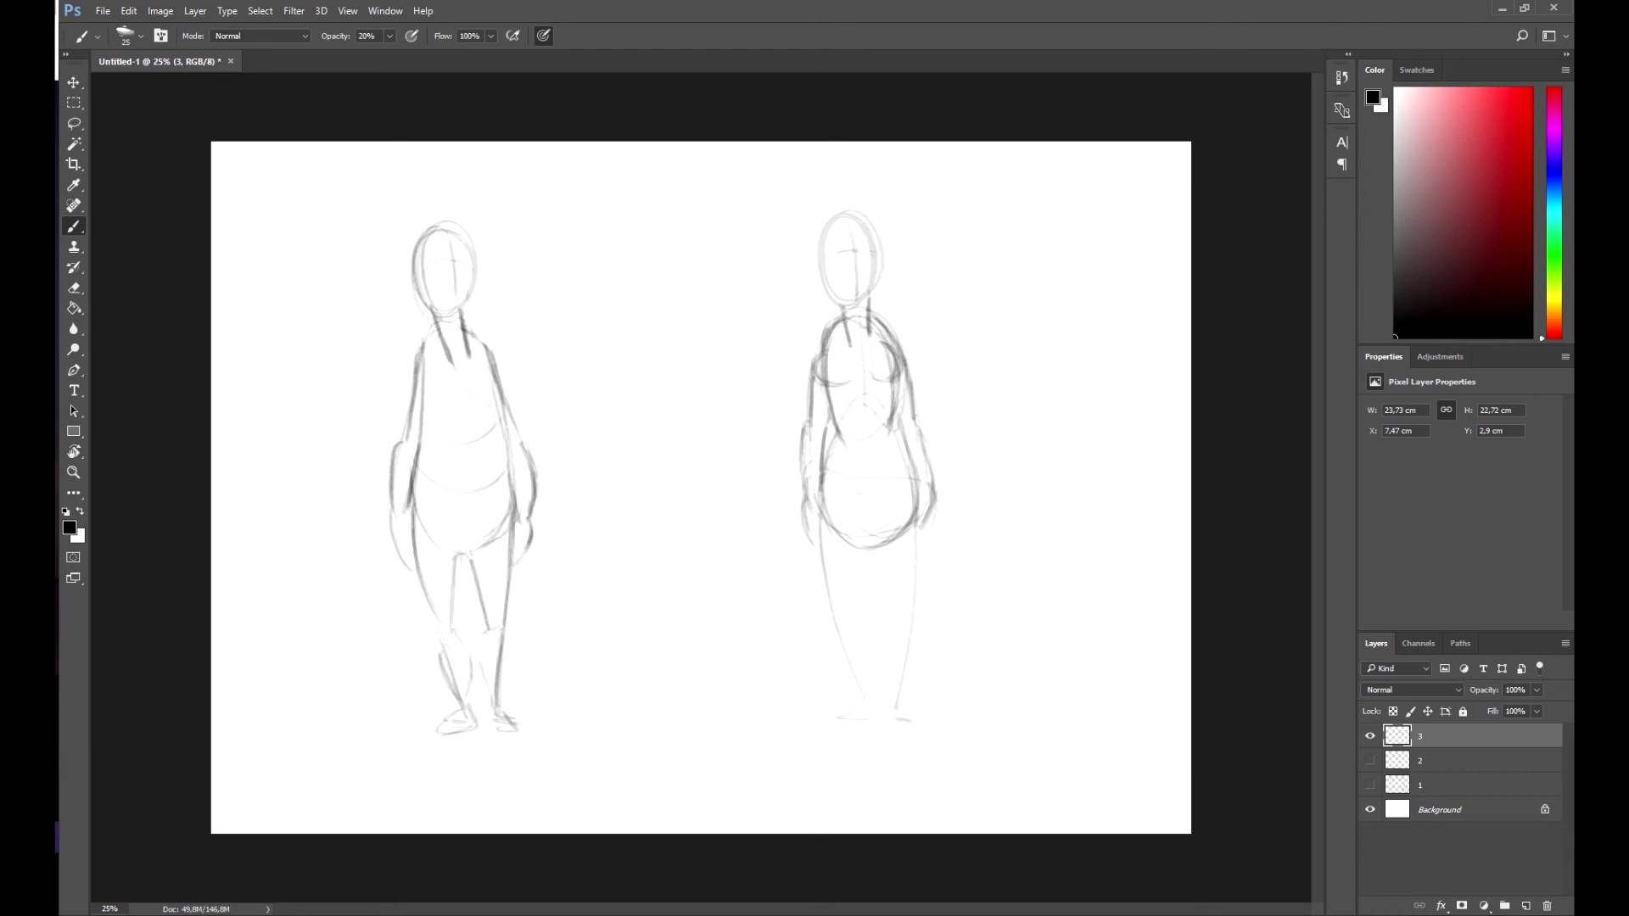
# Step: Darken the second slim figure's lower hip curve and draw its inner thighs, calves and small feet
pyautogui.moveTo(828, 515)
pyautogui.mouseDown()
pyautogui.moveTo(918, 491)
pyautogui.moveTo(903, 419)
pyautogui.moveTo(868, 475)
pyautogui.mouseUp()
pyautogui.hotkey('ctrl', 'z')
pyautogui.moveTo(859, 535); pyautogui.dragTo(870, 701)
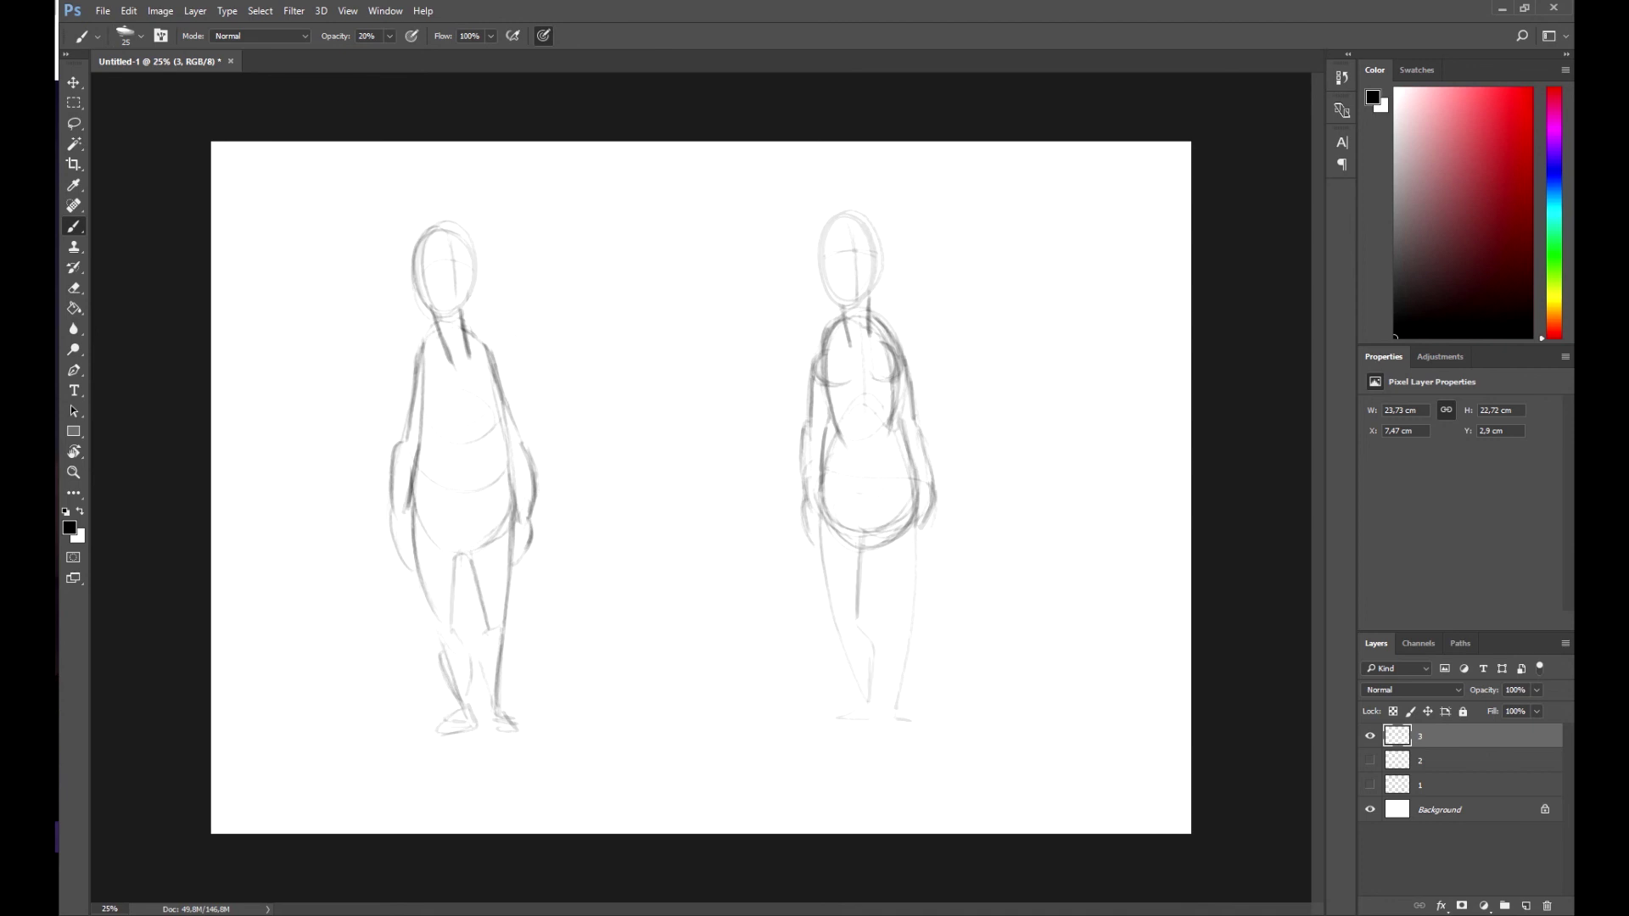
pyautogui.moveTo(881, 530); pyautogui.dragTo(904, 677)
pyautogui.moveTo(912, 585); pyautogui.dragTo(903, 684)
pyautogui.moveTo(890, 631); pyautogui.dragTo(895, 692)
pyautogui.moveTo(862, 704)
pyautogui.mouseDown()
pyautogui.moveTo(840, 723)
pyautogui.moveTo(914, 719)
pyautogui.mouseUp()
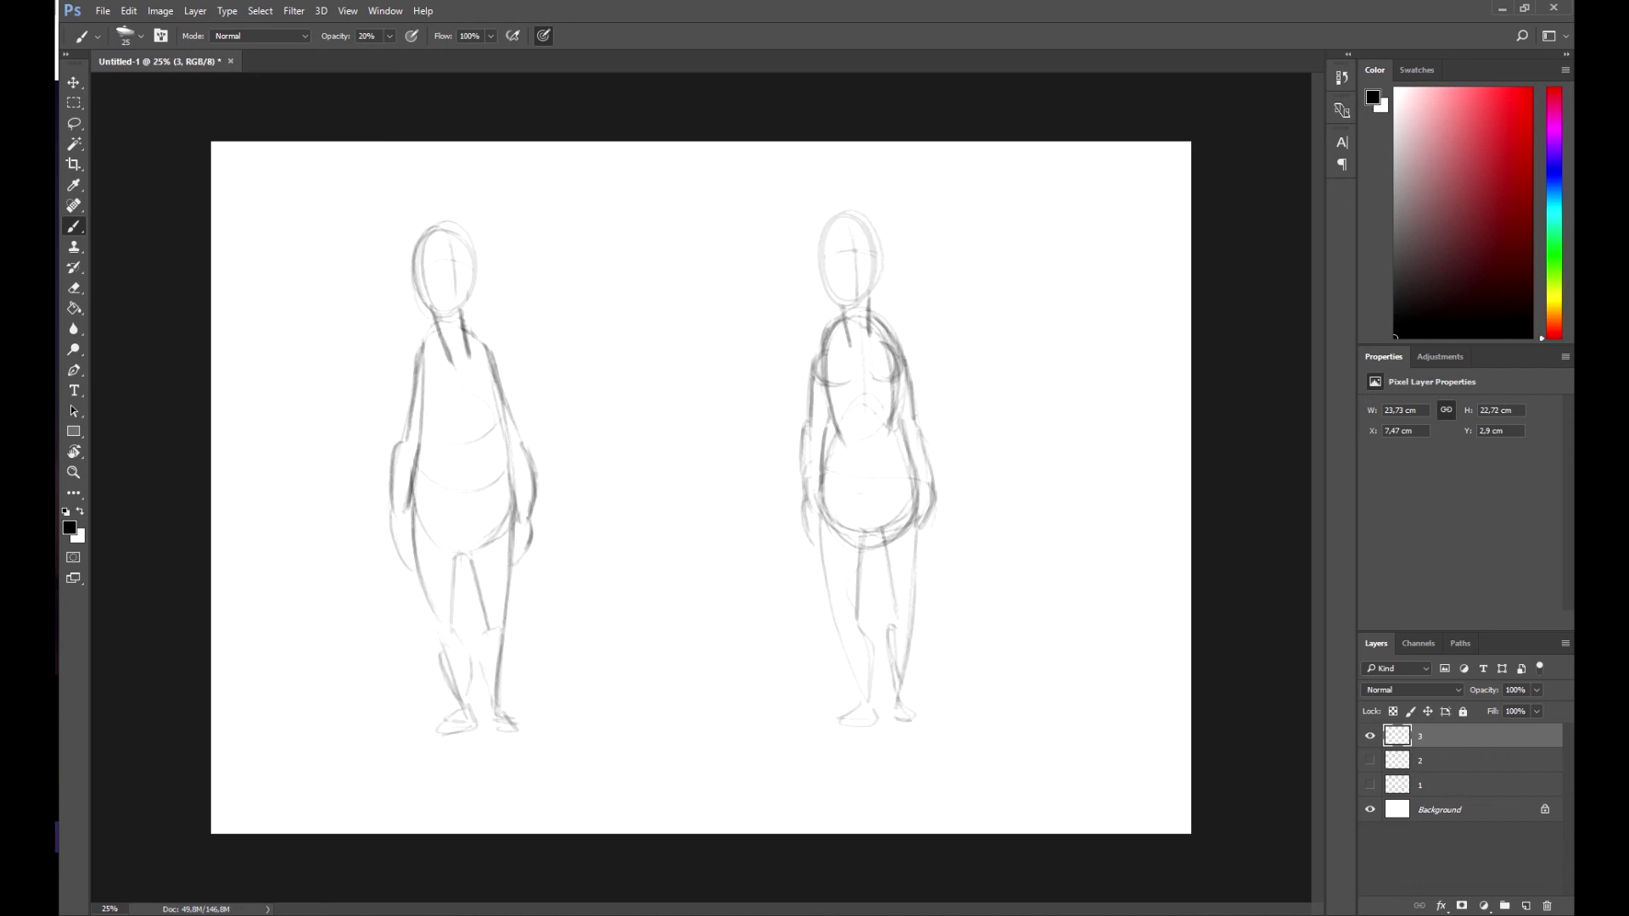